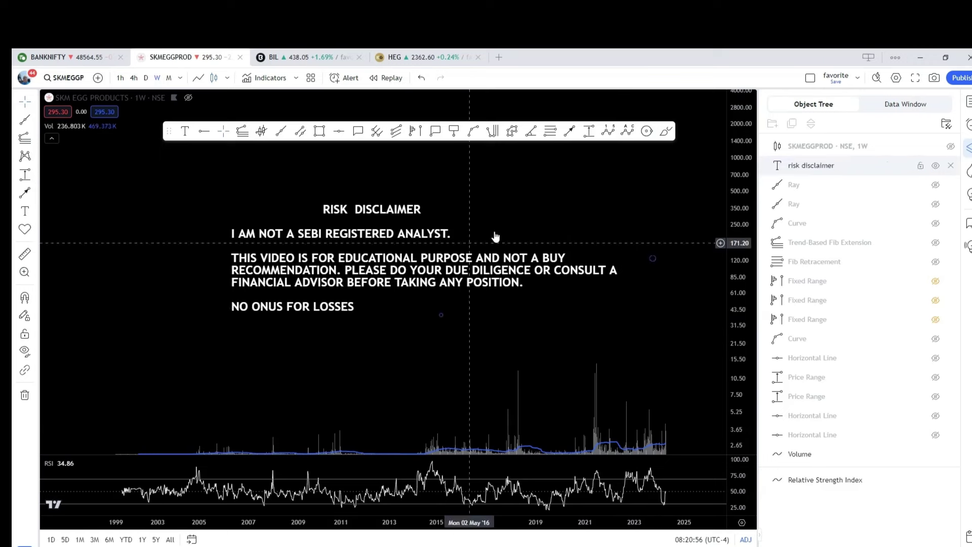
Hide the risk disclaimer, show the SKM Egg Products candles and close the side panel
click(935, 165)
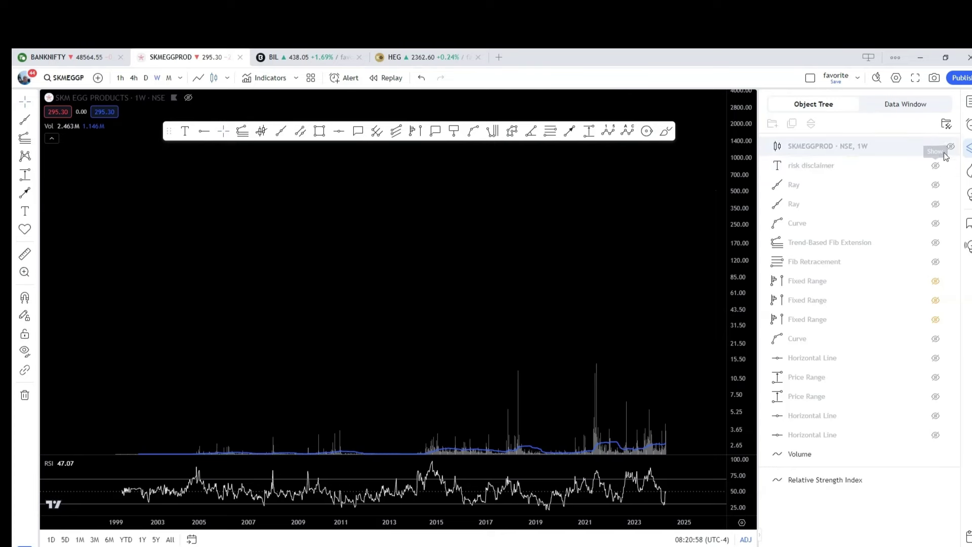
click(950, 146)
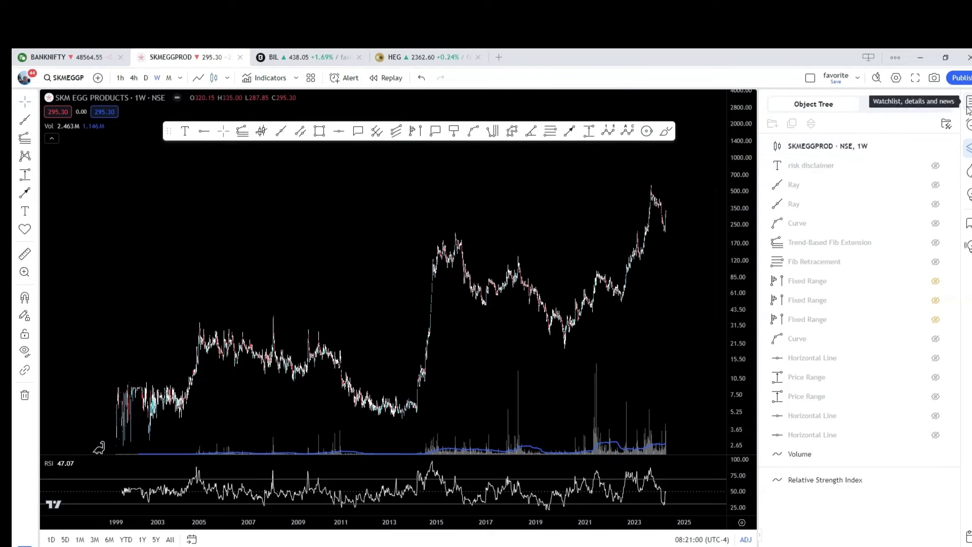
click(968, 102)
click(968, 103)
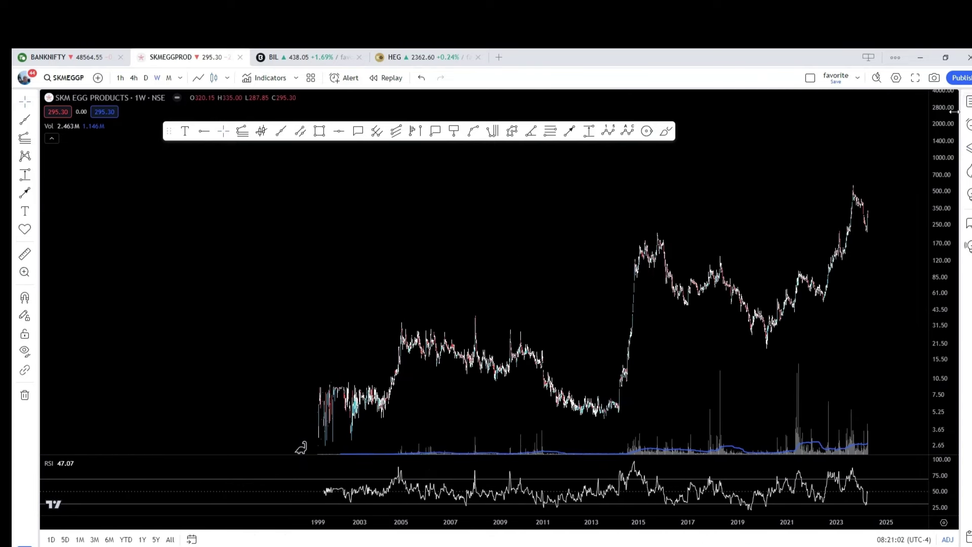
Zoom and pan the chart to frame roughly 2010–2026
scroll(649, 263, up, 4)
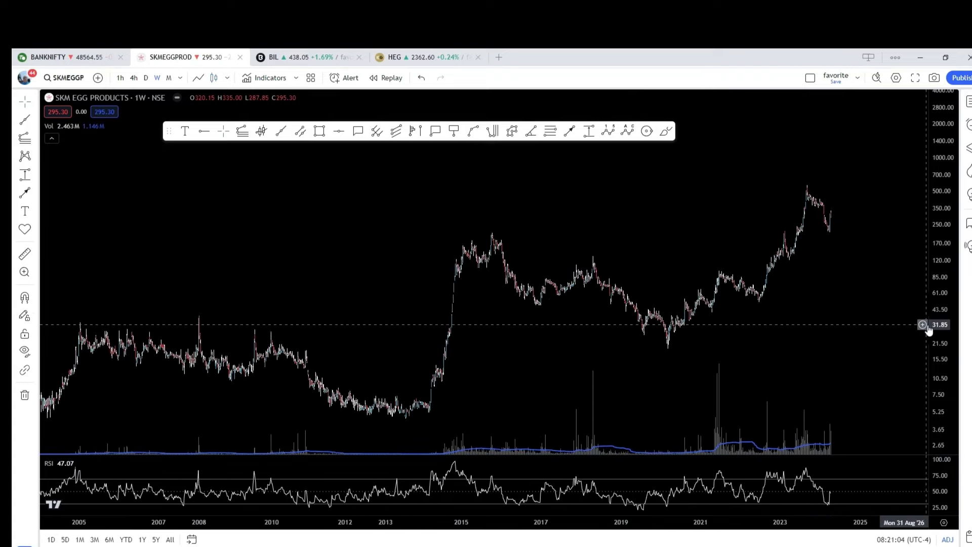
scroll(881, 310, down, 3)
scroll(868, 324, up, 3)
scroll(789, 327, up, 1)
drag(815, 319, 690, 341)
scroll(896, 364, up, 1)
drag(777, 358, 712, 334)
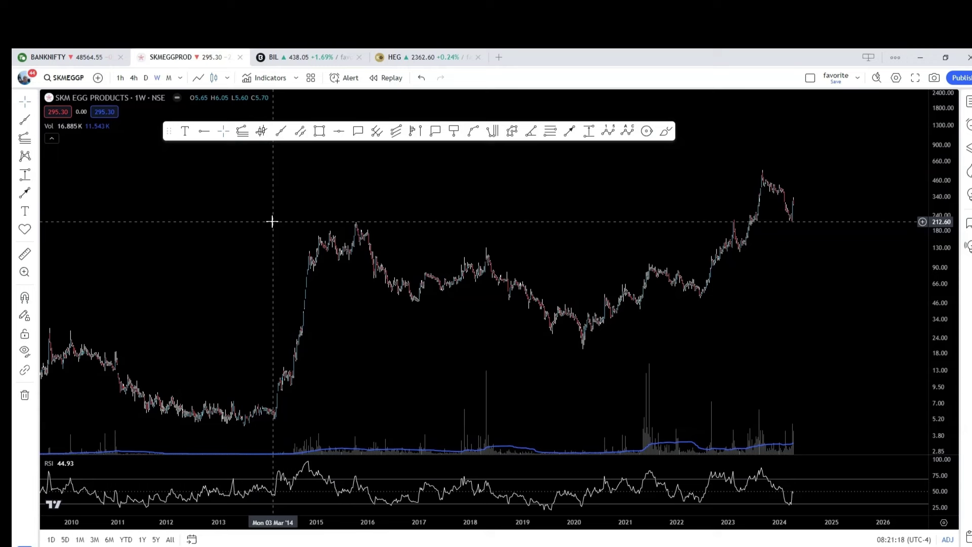
Add horizontal levels at 212.60 and 19.50, then pan the chart left for room on the right
key(alt+h)
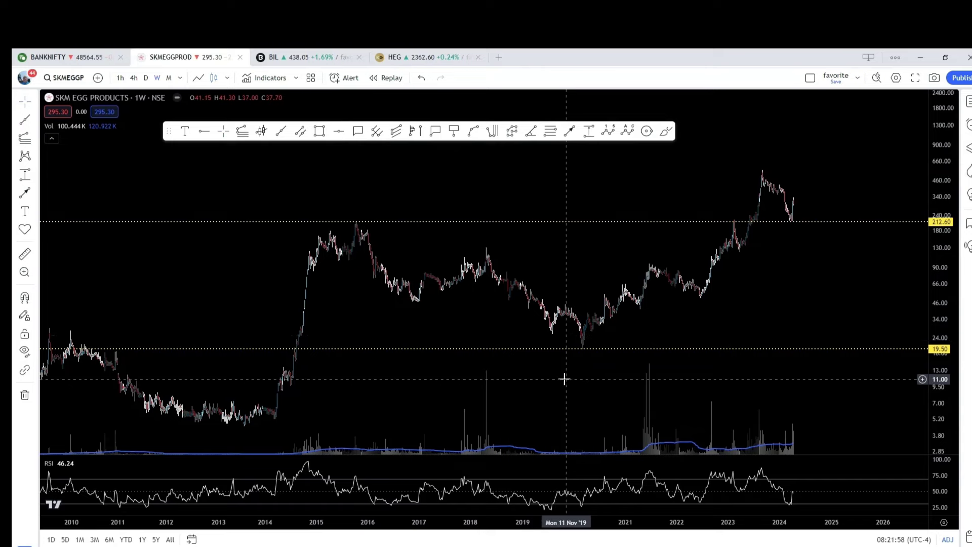
drag(564, 379, 480, 375)
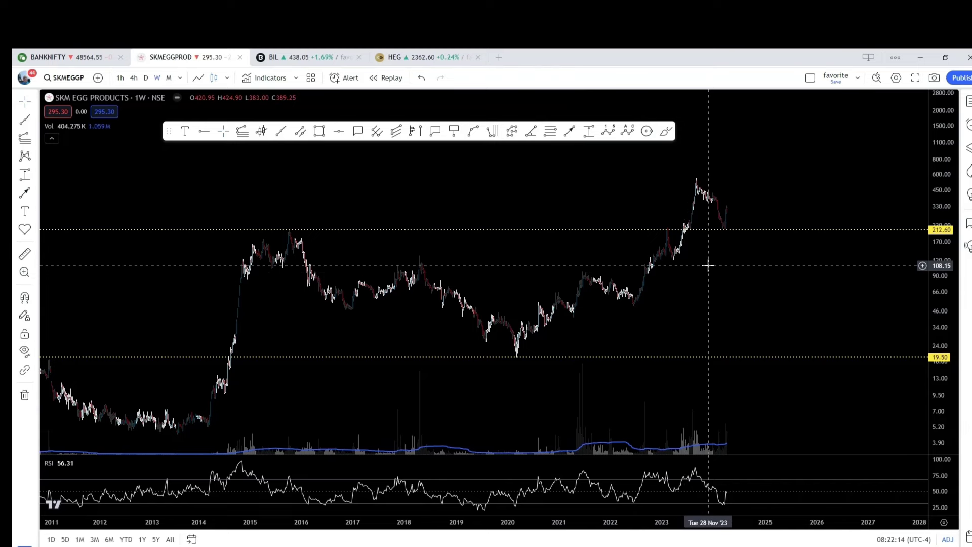
Zoom the time axis to about 2014–2028, framing the 2015 peak and 2020 low
scroll(708, 265, up, 3)
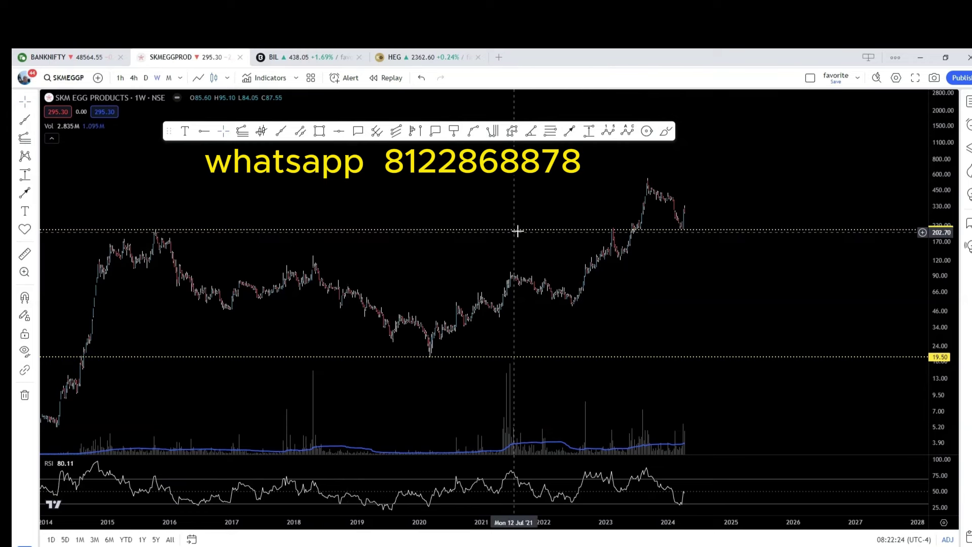
scroll(618, 284, up, 2)
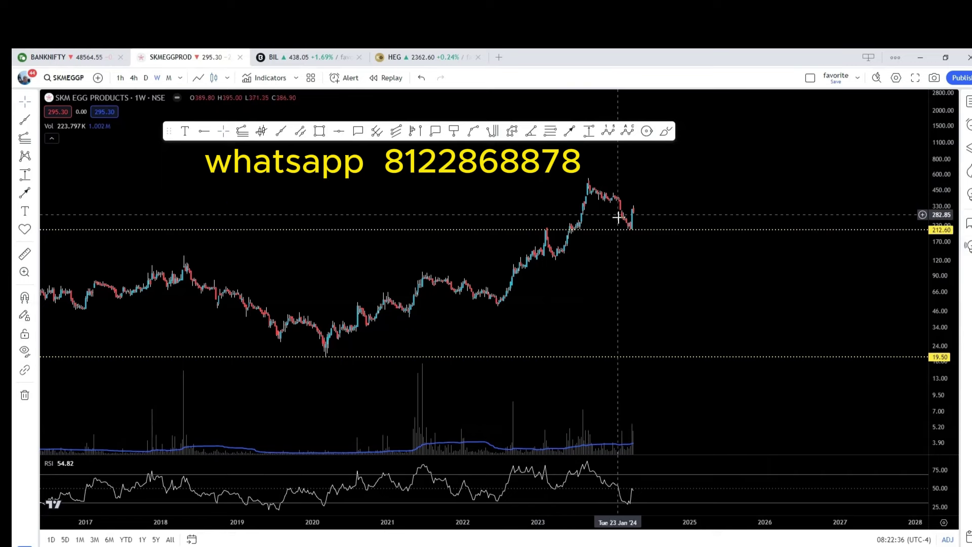
scroll(658, 263, down, 5)
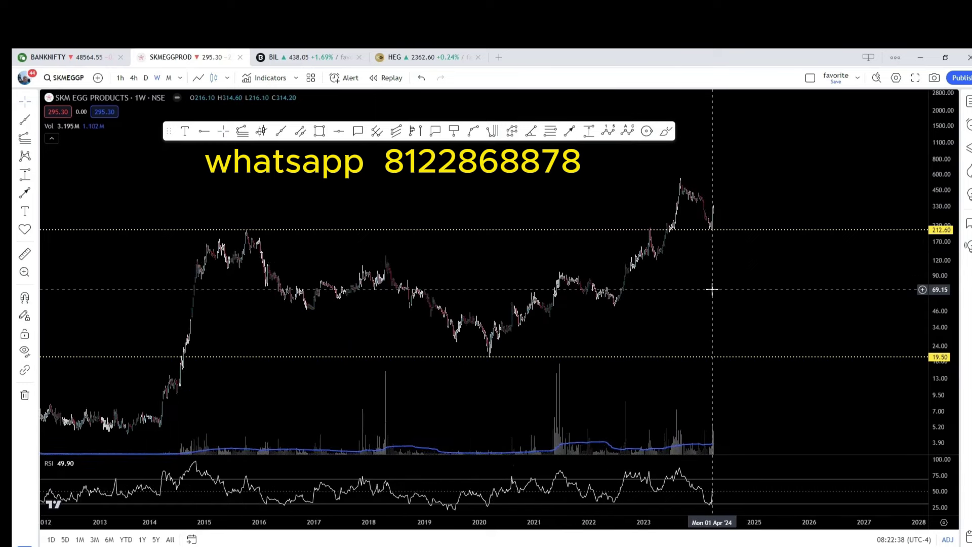
scroll(770, 319, up, 4)
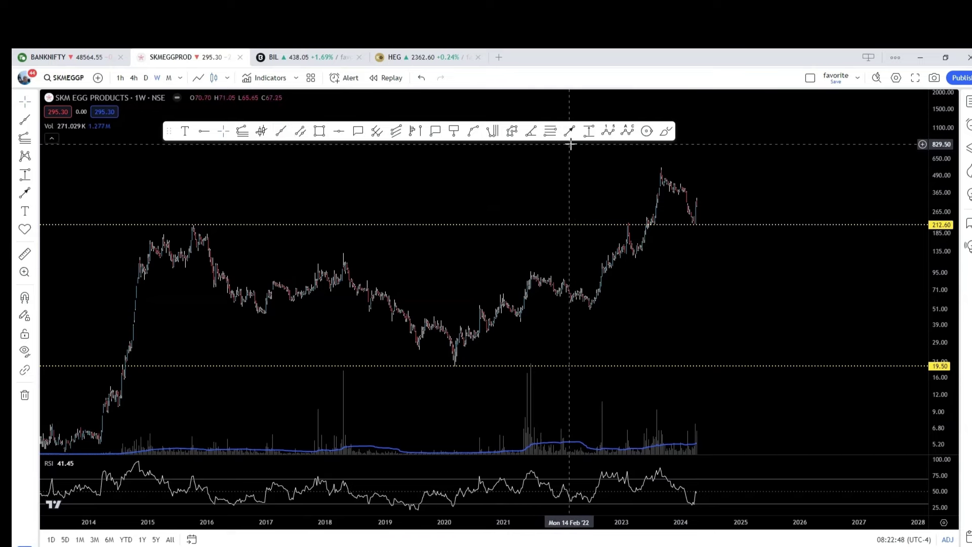
Draw a cup curve from the Oct 2015 high to the Feb 2023 level, bottoming at the 2019 low
click(472, 131)
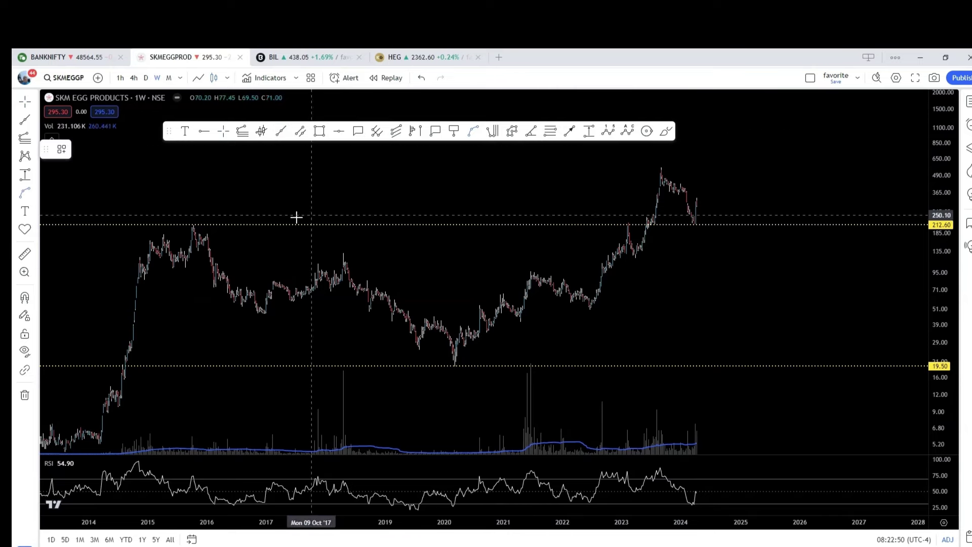
click(193, 224)
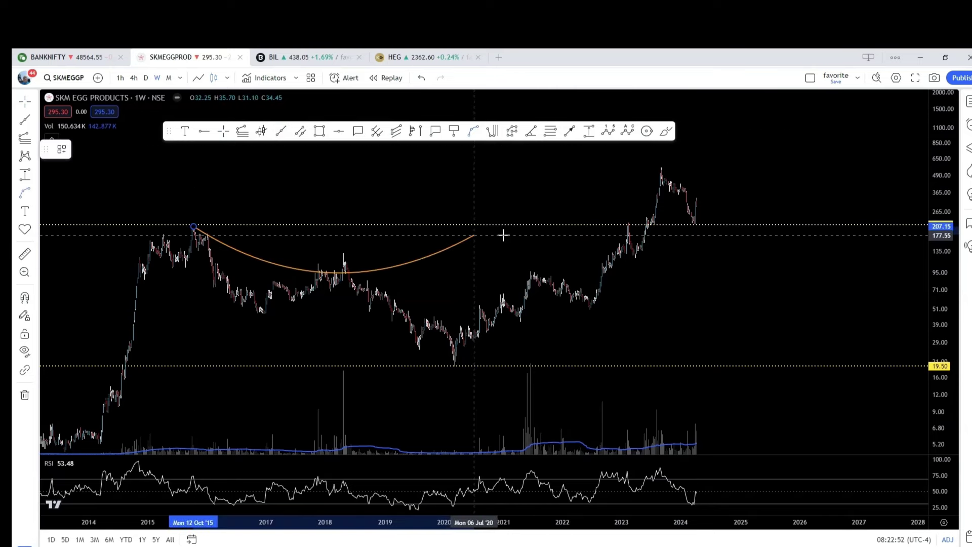
click(627, 224)
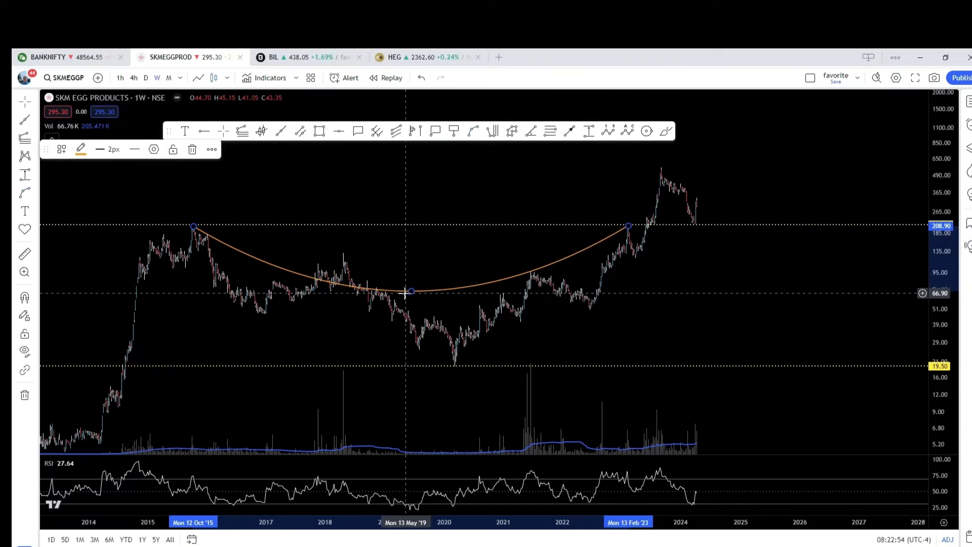
click(411, 335)
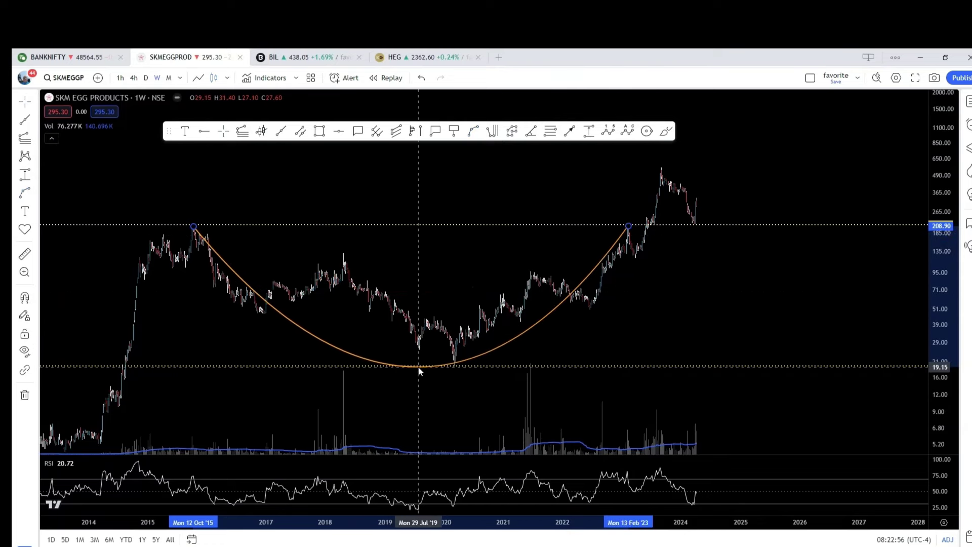
click(418, 366)
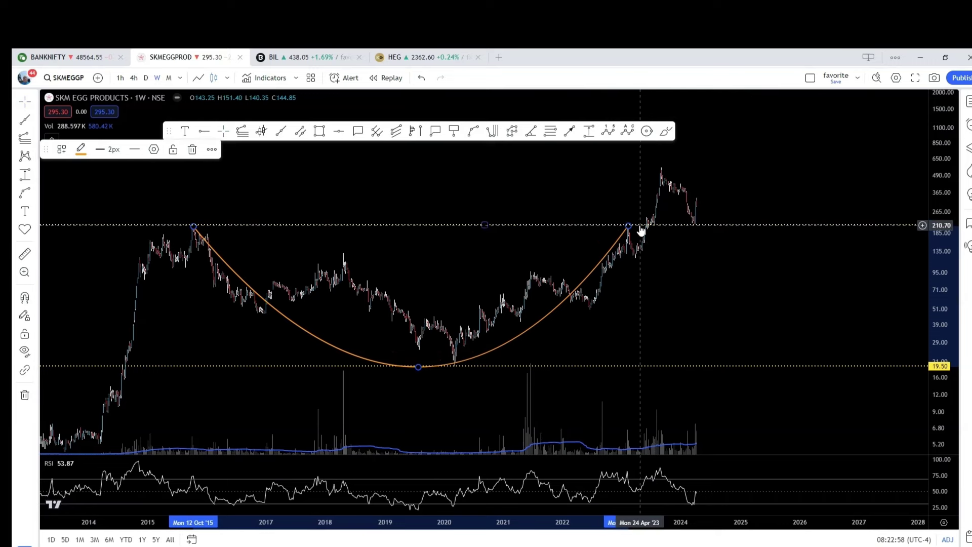
Start a small handle curve at the cup's right rim and pull its middle down into a dip
click(472, 133)
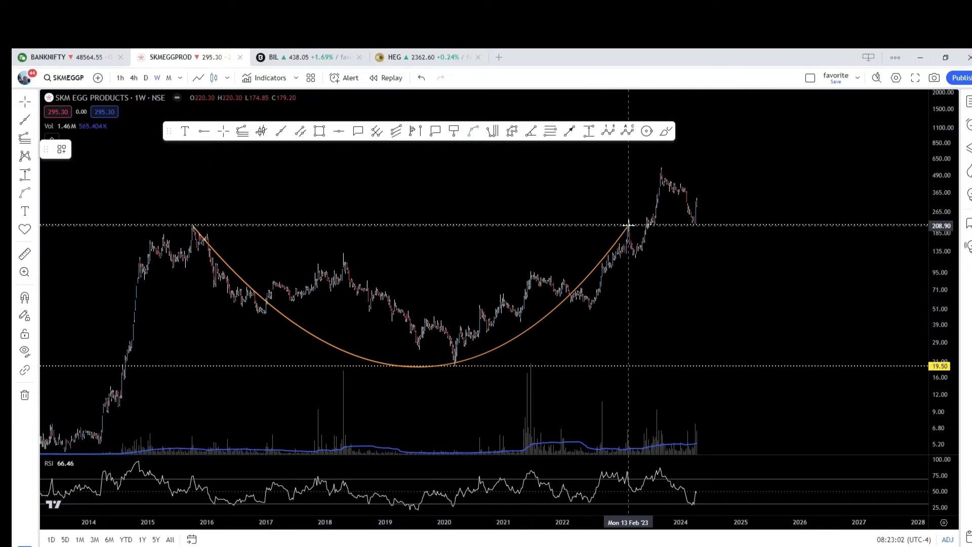
click(628, 225)
click(653, 224)
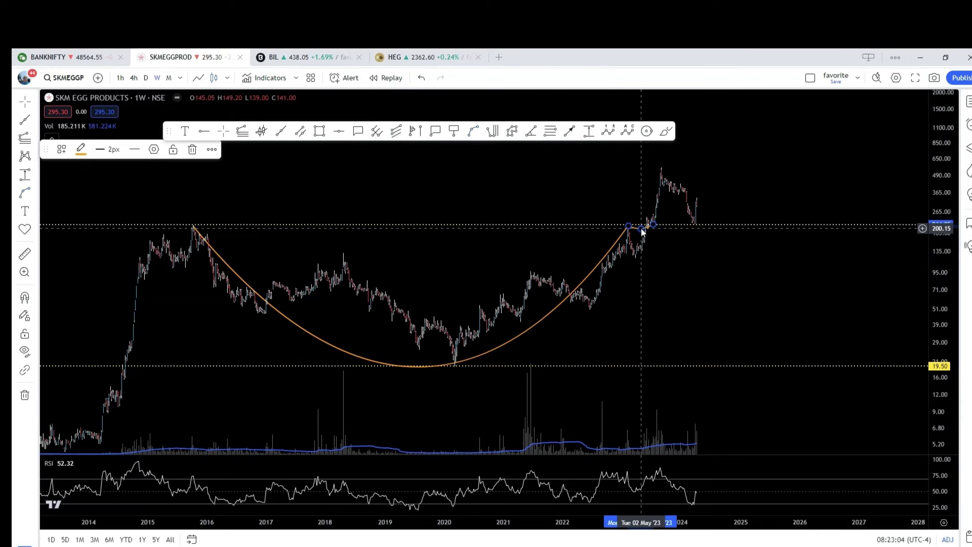
drag(641, 228, 637, 260)
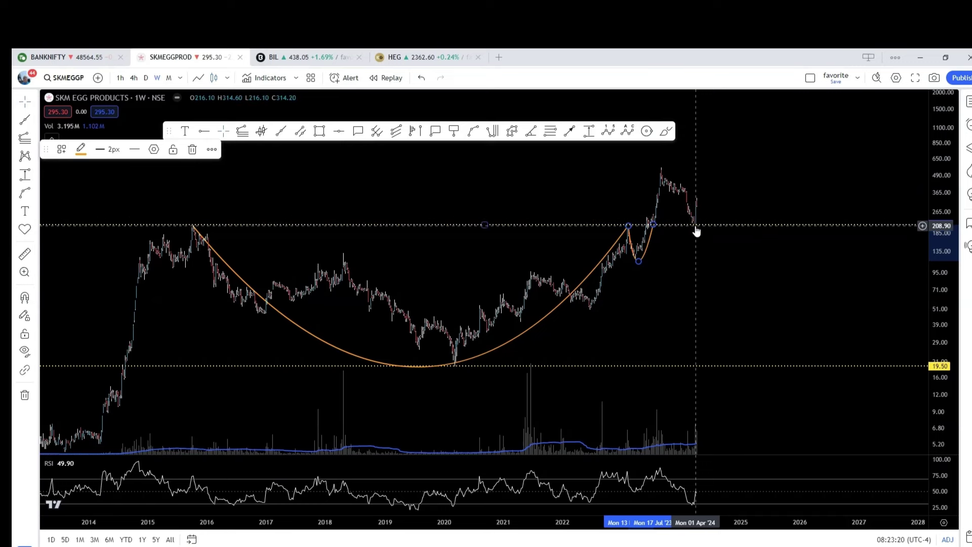
Fix the handle's end back at the 212.60 rim and zoom to about 2019–2028
click(653, 224)
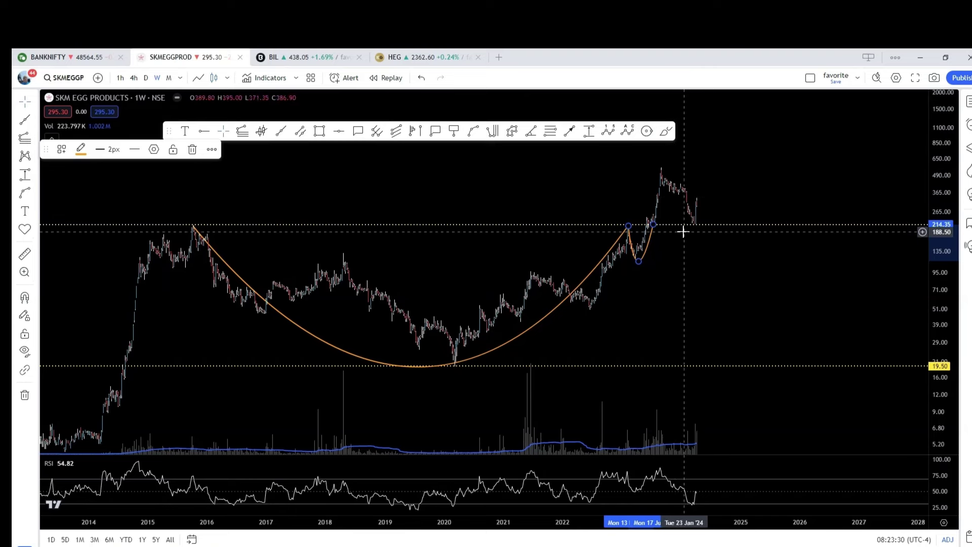
scroll(655, 231, up, 3)
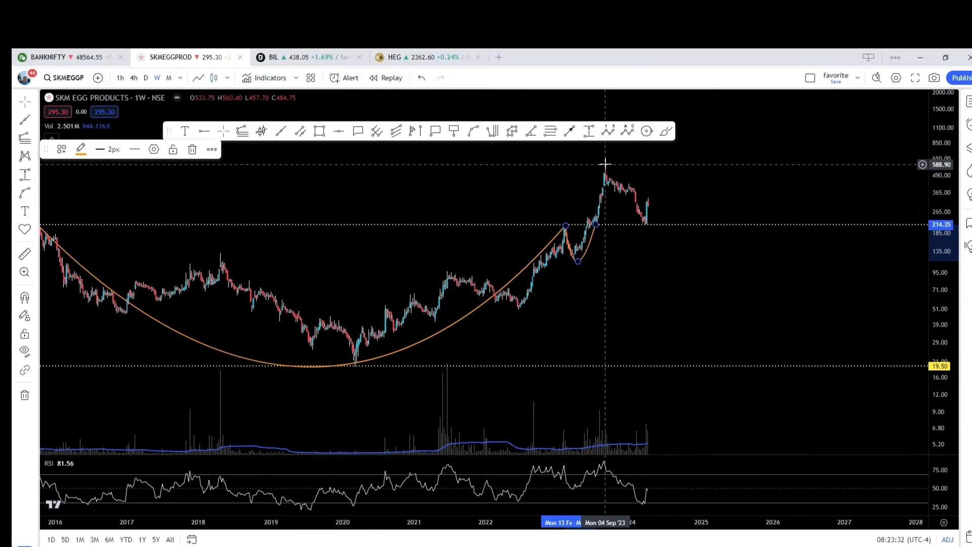
scroll(650, 243, up, 3)
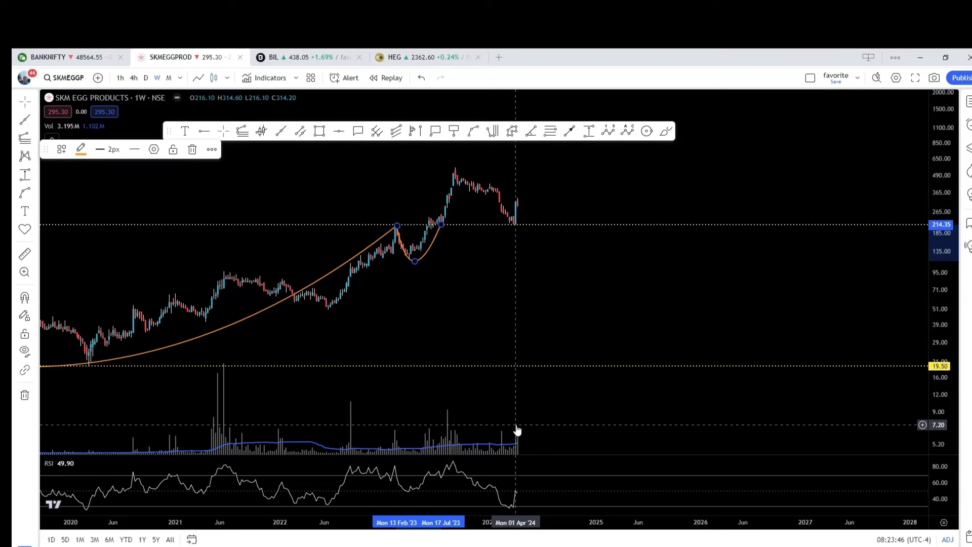
scroll(529, 292, down, 2)
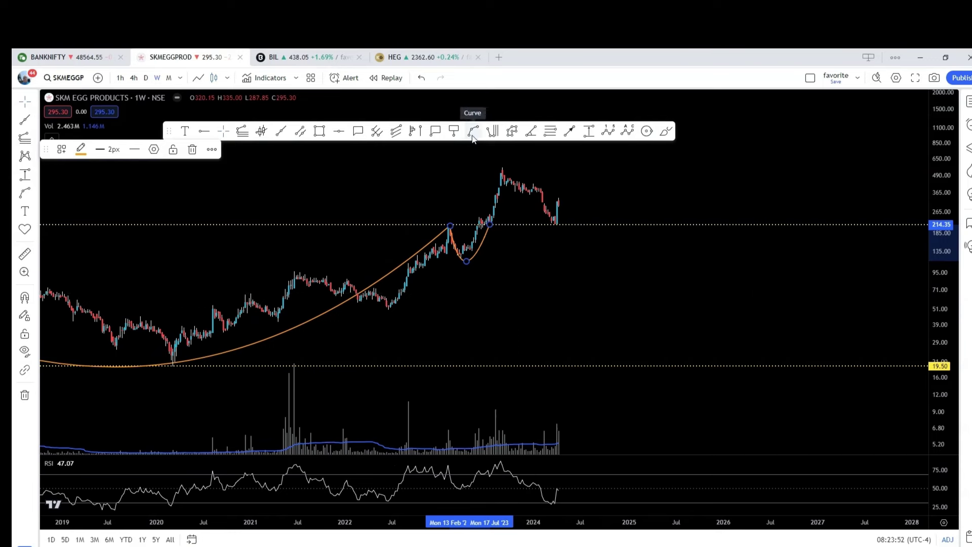
Draw divergence arrows: rising price lows from 2023 to March 2024, falling RSI lows to January 2024
click(569, 131)
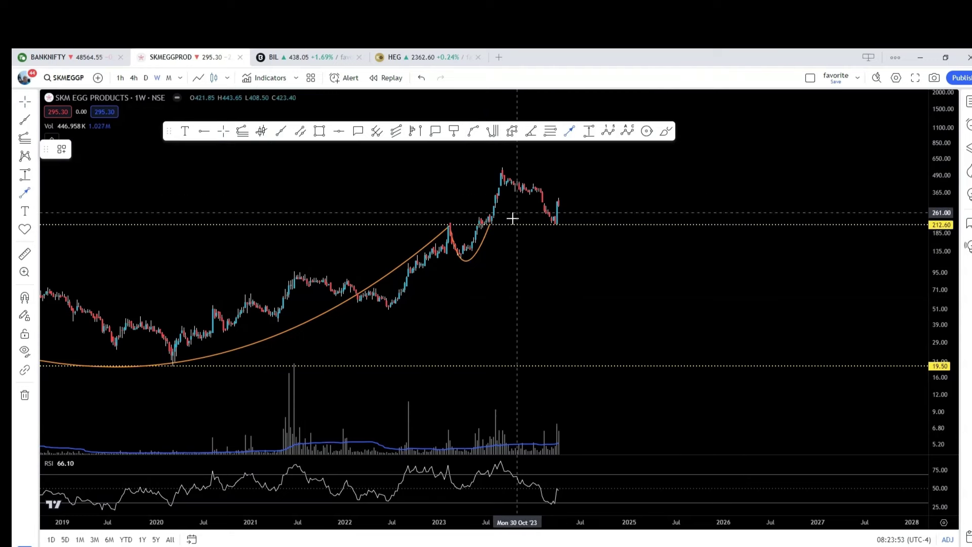
click(466, 260)
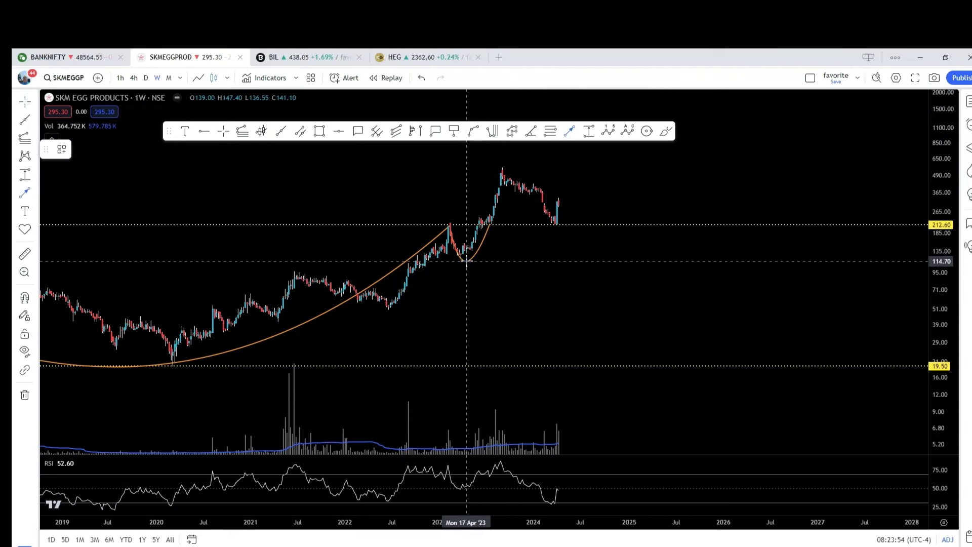
click(550, 228)
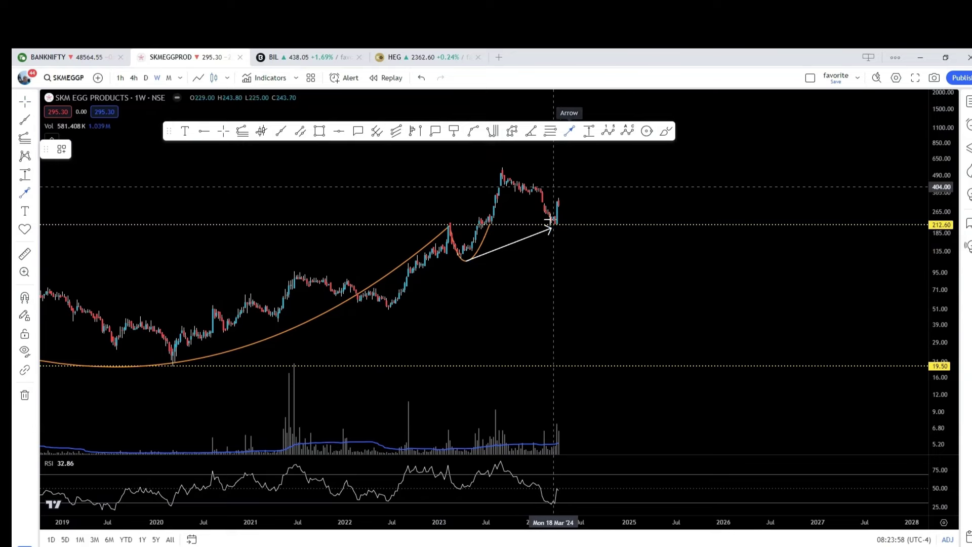
click(466, 490)
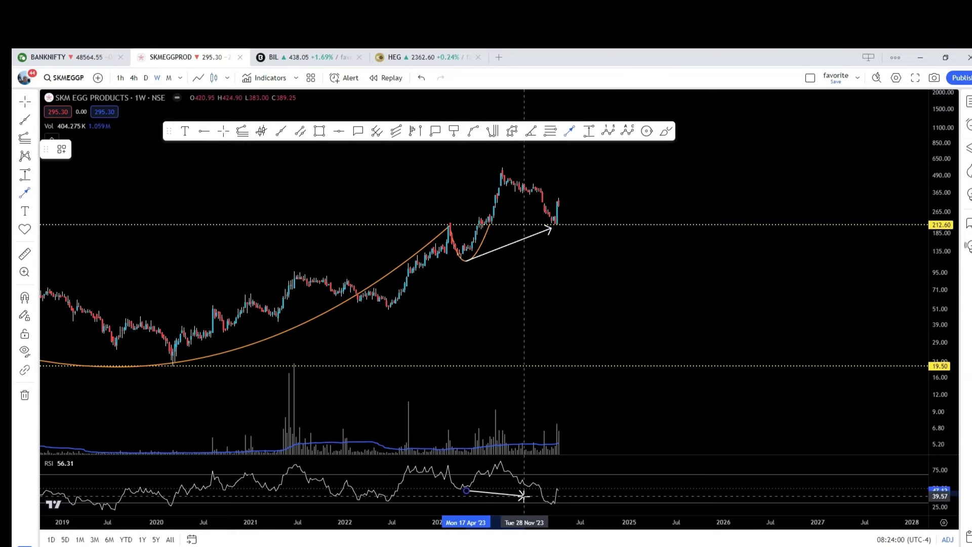
click(540, 502)
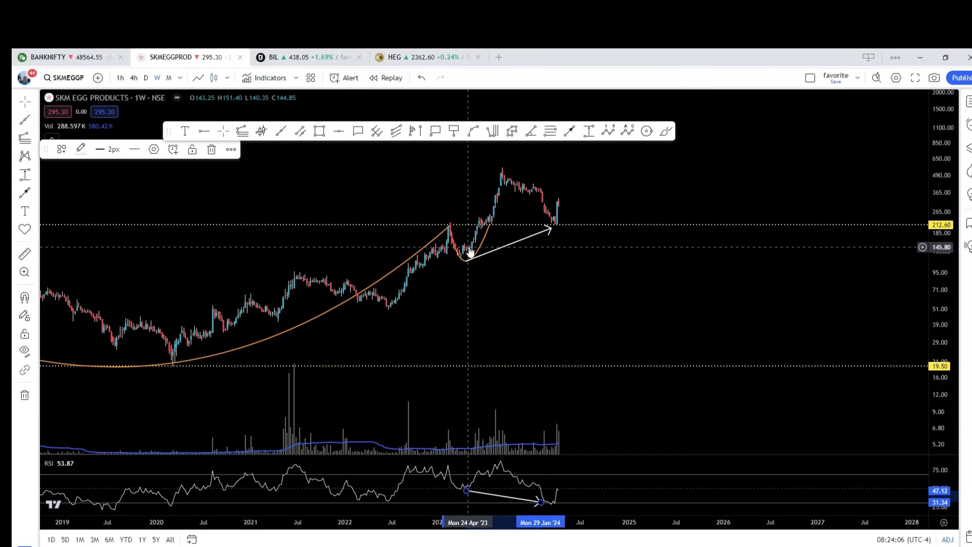
Zoom into the recent weekly candles and deselect the drawing
scroll(507, 281, down, 2)
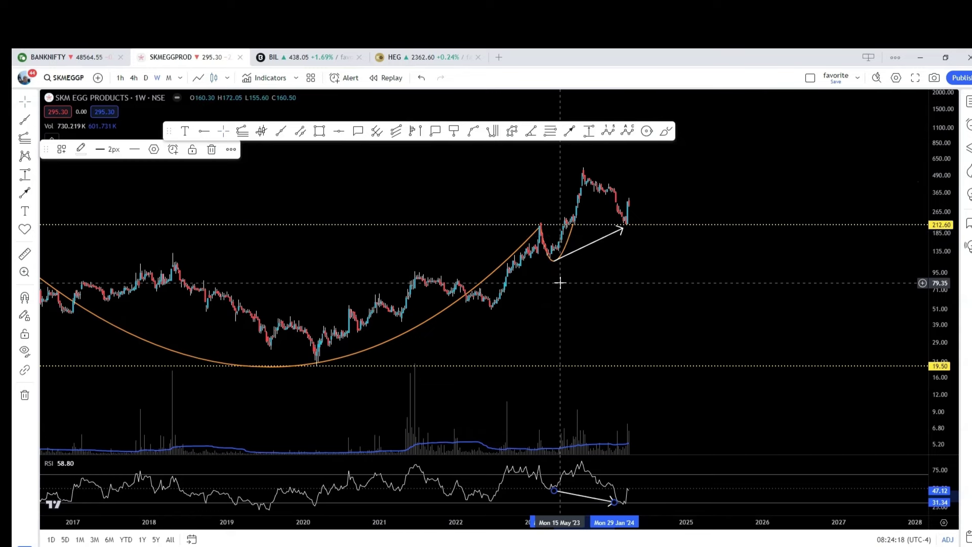
scroll(560, 283, up, 2)
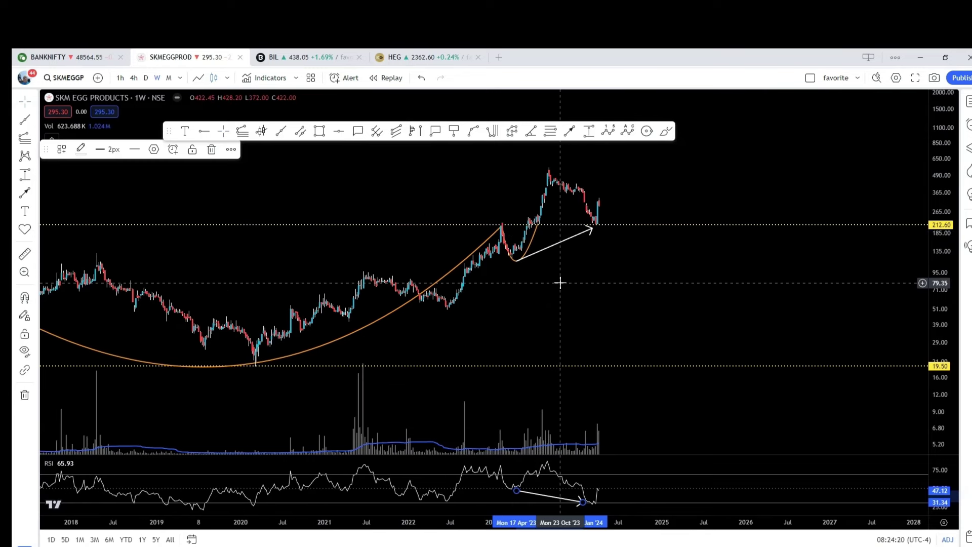
scroll(560, 283, up, 1)
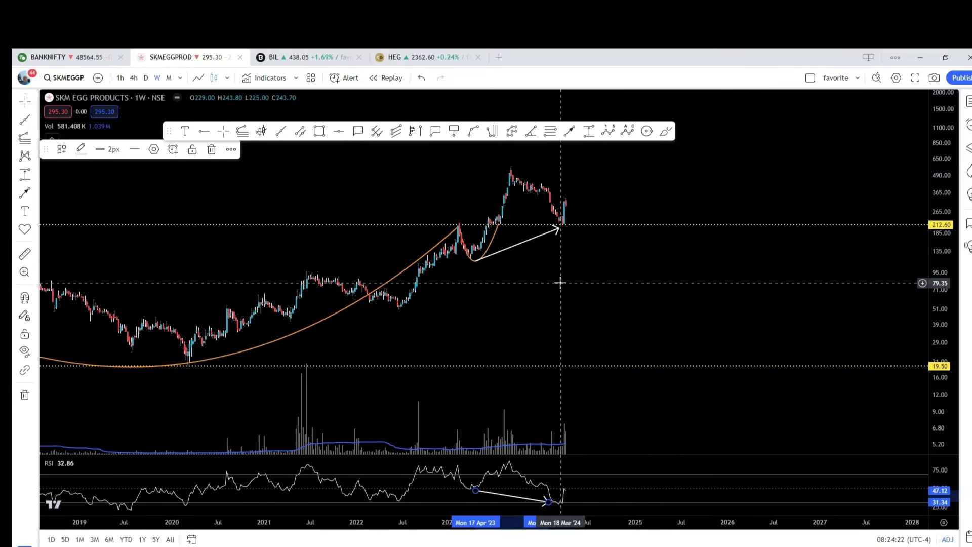
scroll(559, 283, up, 1)
click(536, 286)
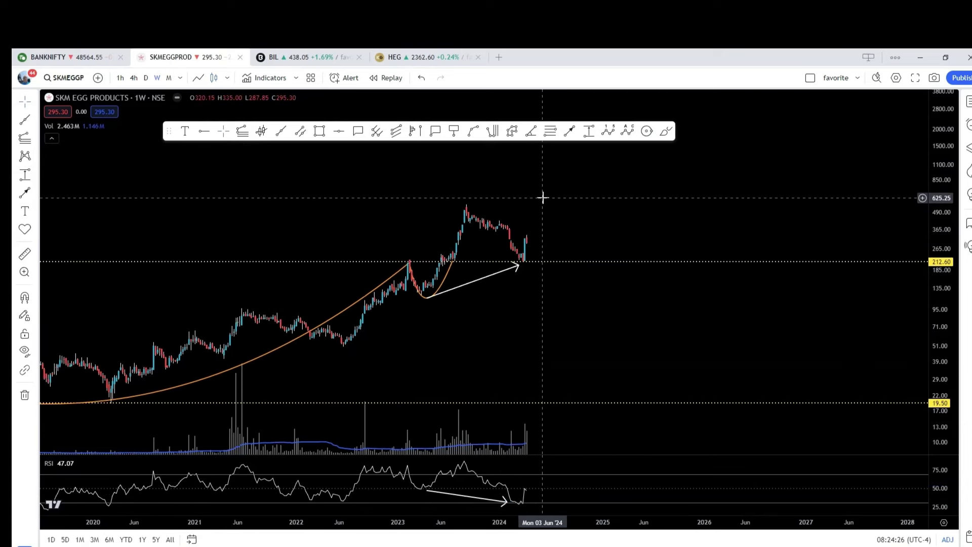
scroll(543, 198, up, 1)
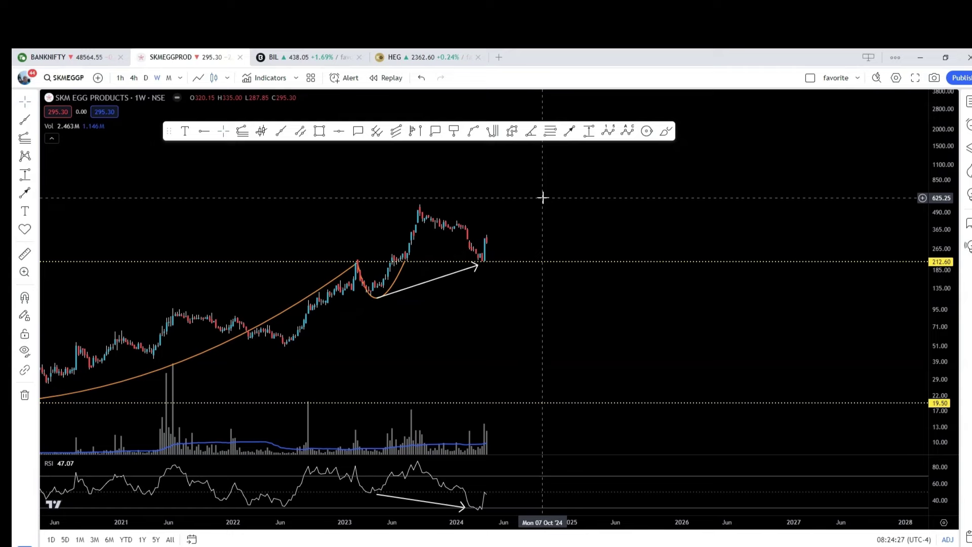
Switch to daily candles and draw a red trendline from the September 2023 peak past the latest candles
click(146, 78)
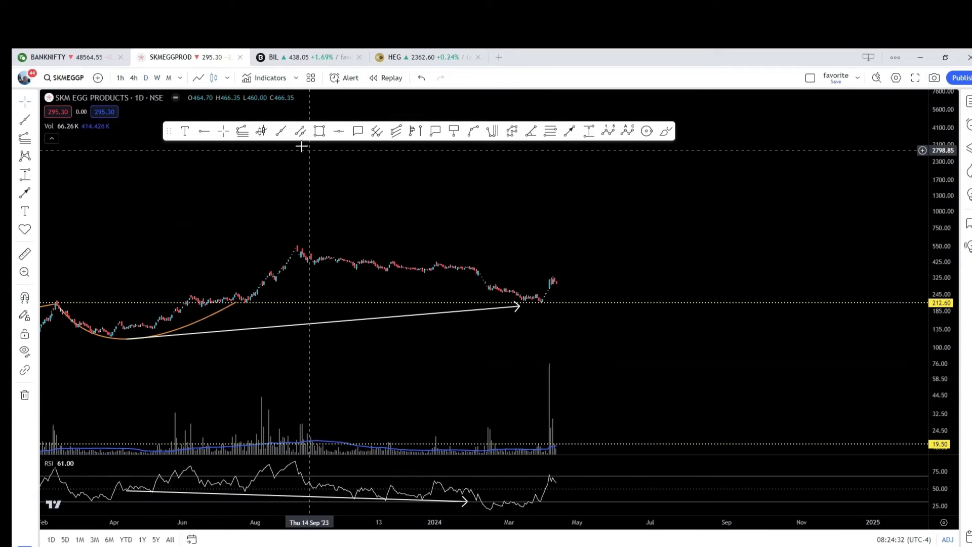
click(281, 132)
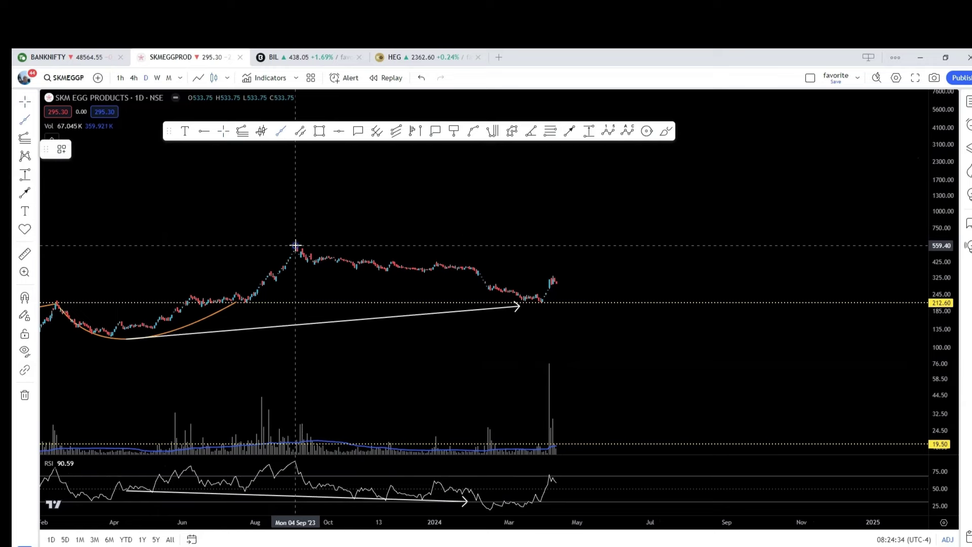
click(295, 246)
click(595, 281)
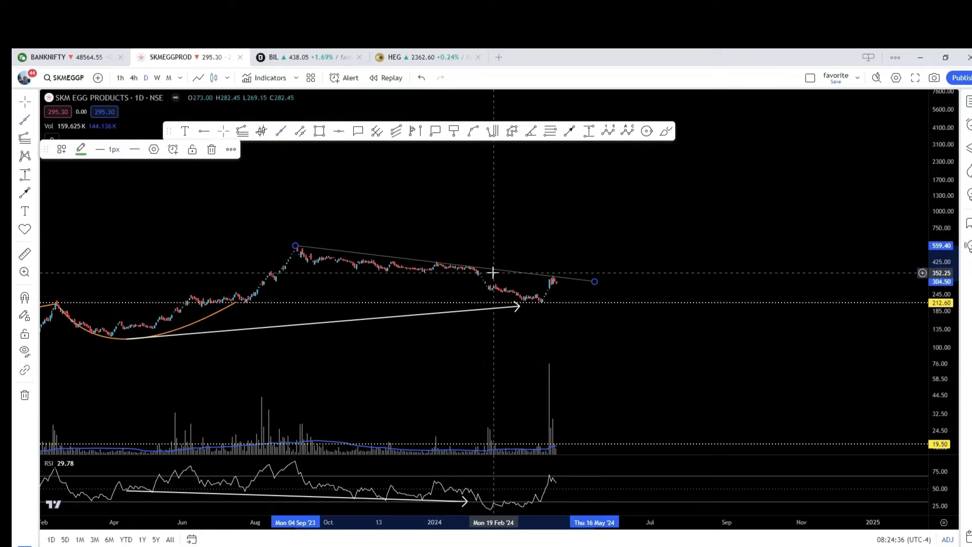
double_click(493, 272)
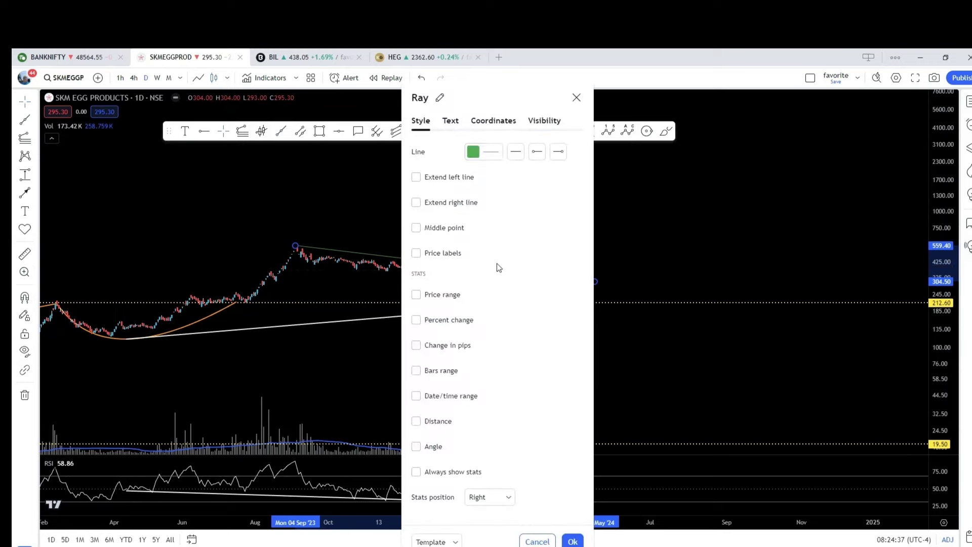
click(478, 158)
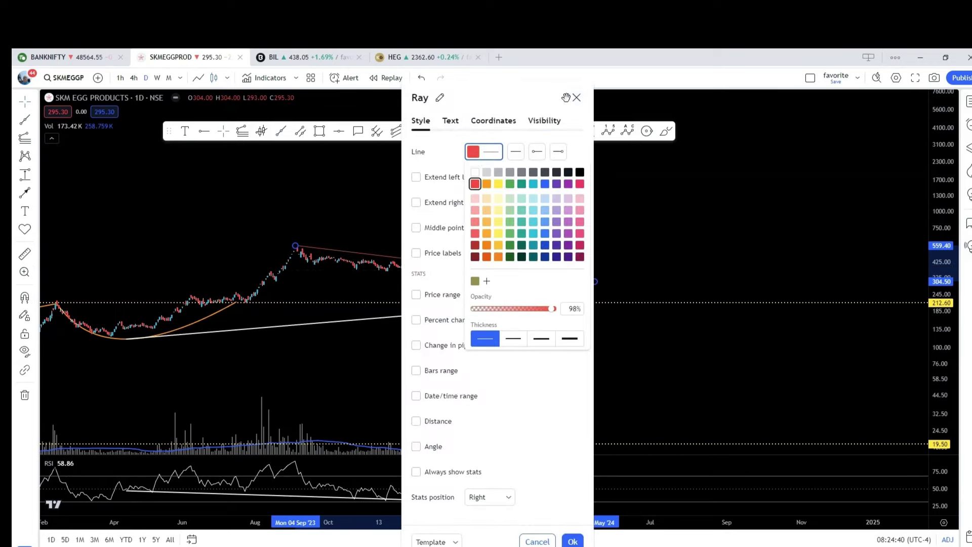
click(577, 98)
Zoom in on recent candles and reposition the dotted 212.60 support line
scroll(581, 215, up, 2)
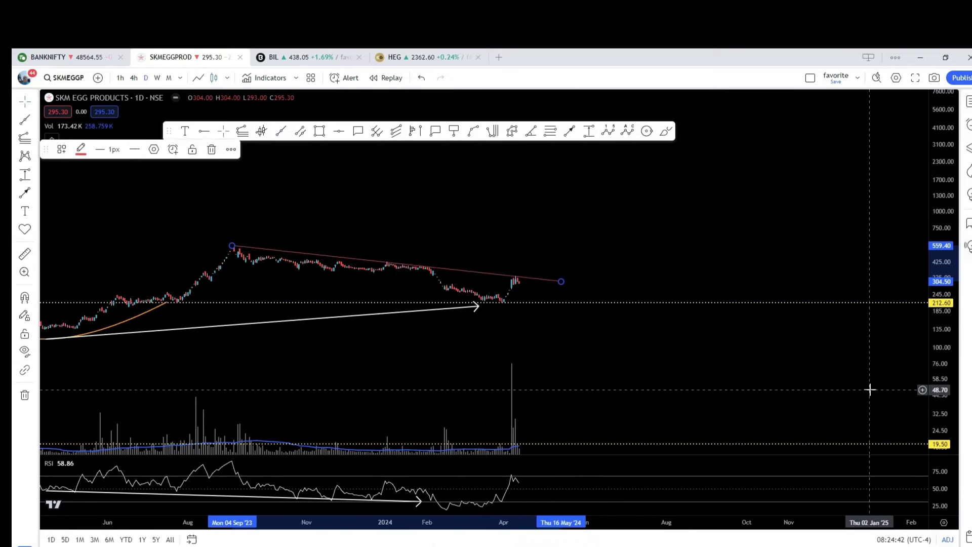
scroll(935, 396, up, 5)
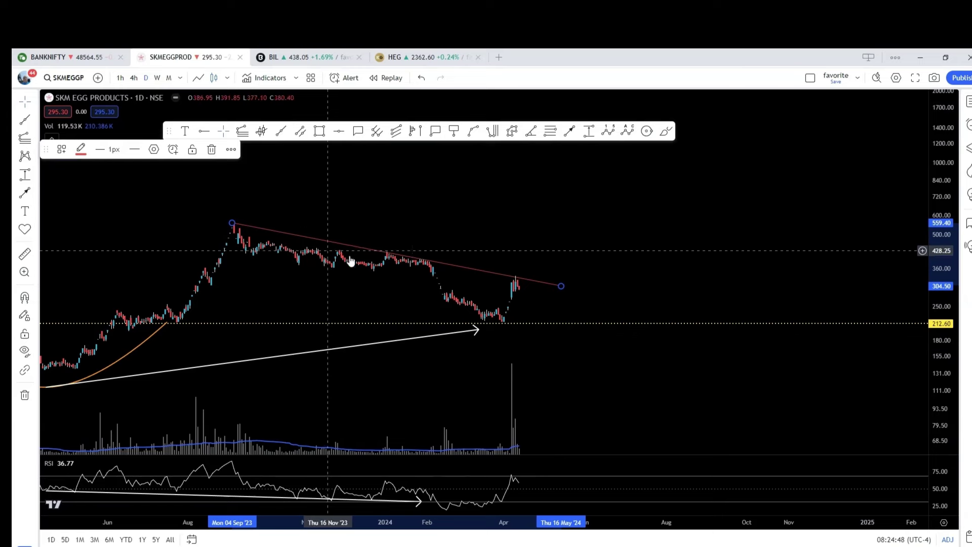
scroll(565, 331, up, 2)
scroll(566, 332, up, 1)
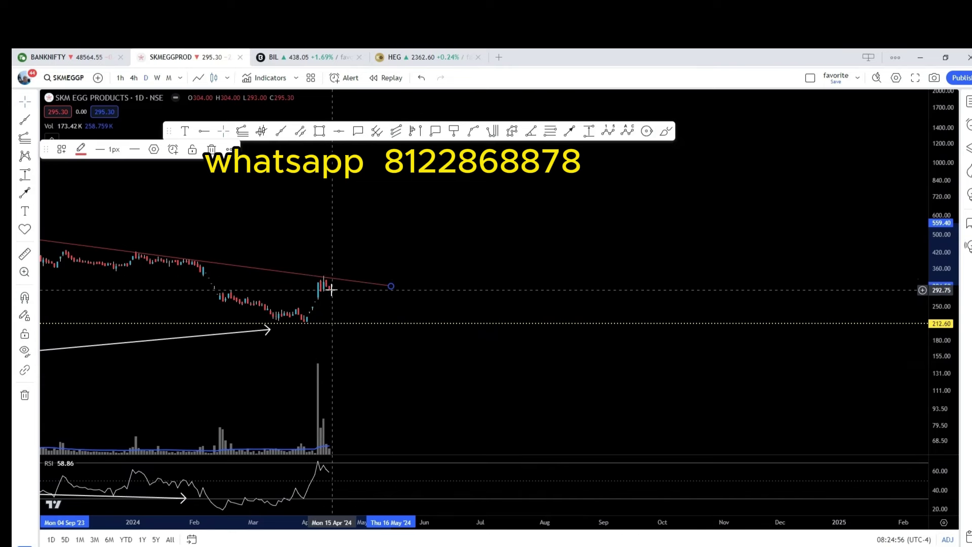
scroll(350, 284, down, 1)
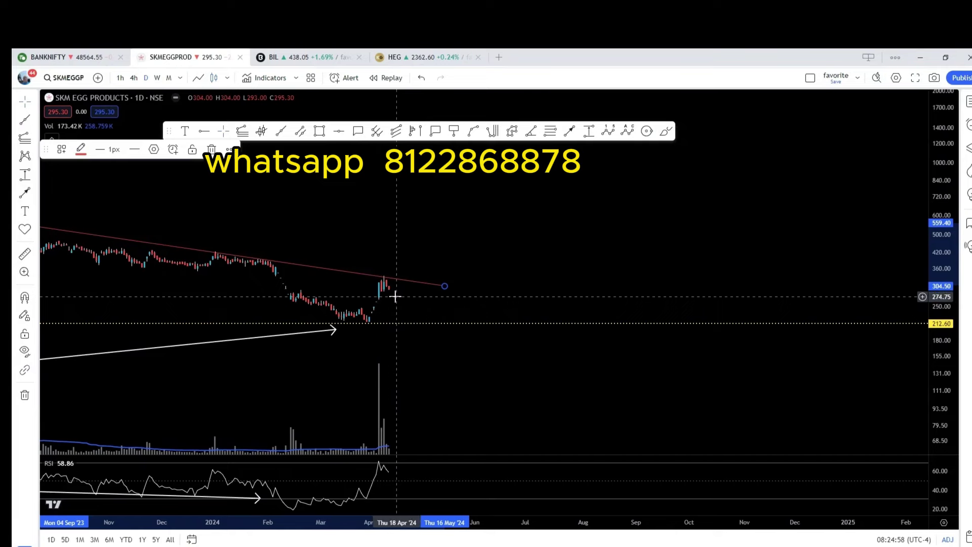
scroll(559, 355, down, 2)
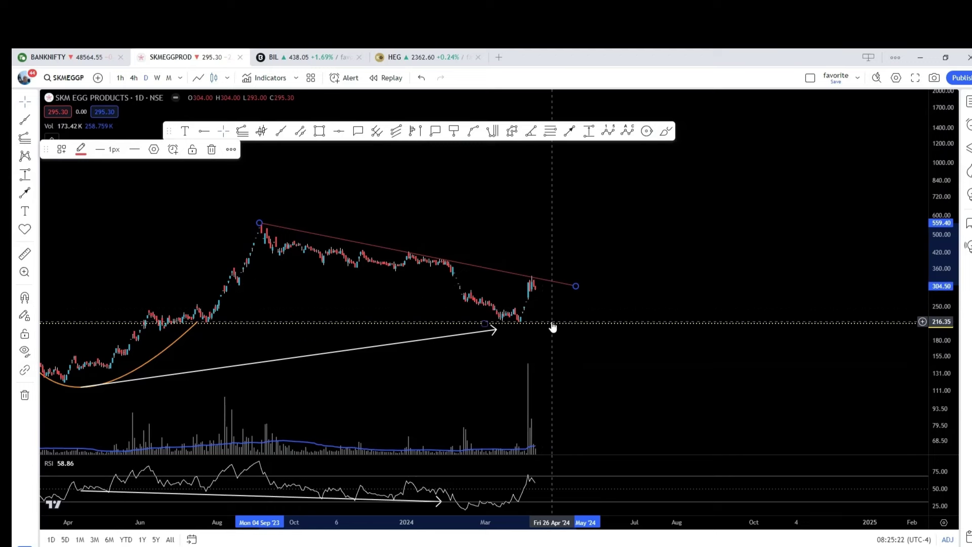
drag(552, 326, 517, 324)
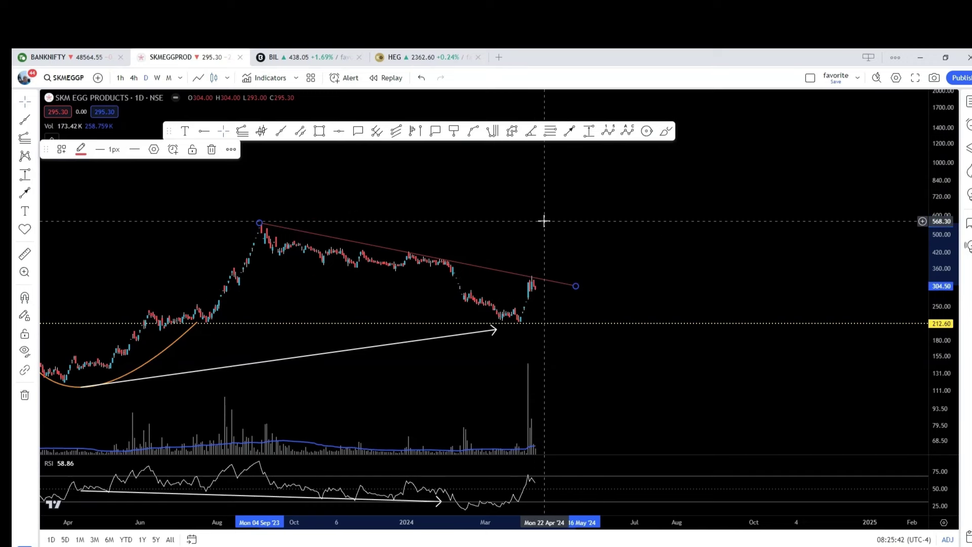
scroll(622, 232, down, 2)
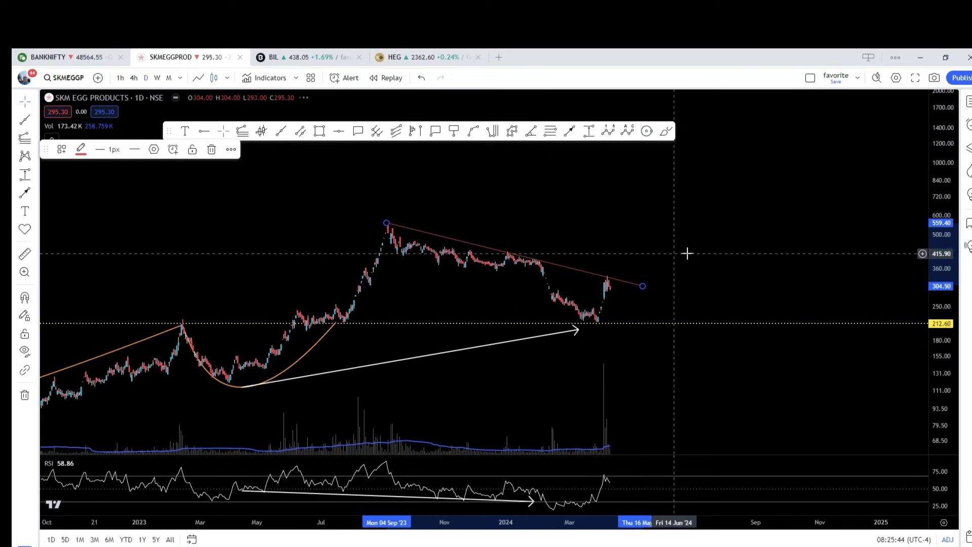
scroll(914, 348, down, 3)
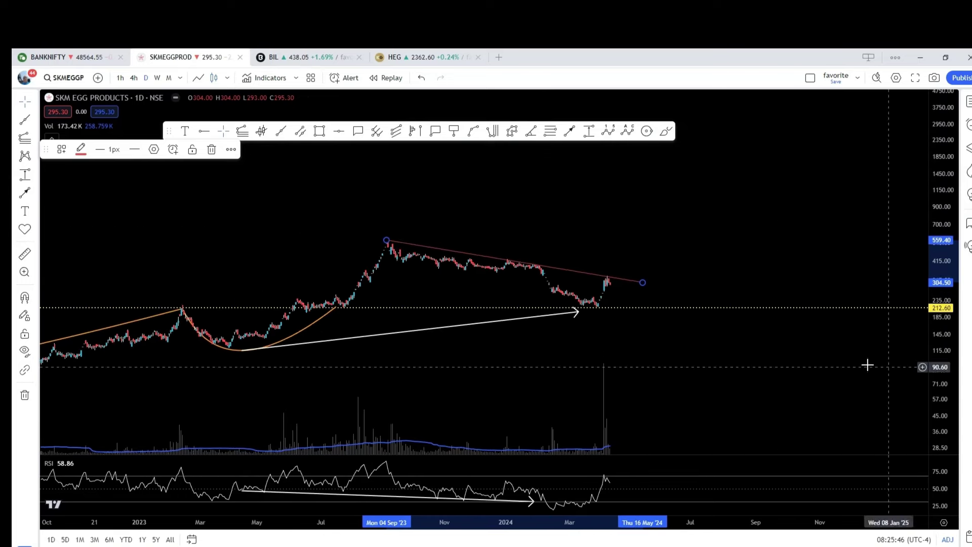
scroll(749, 339, up, 2)
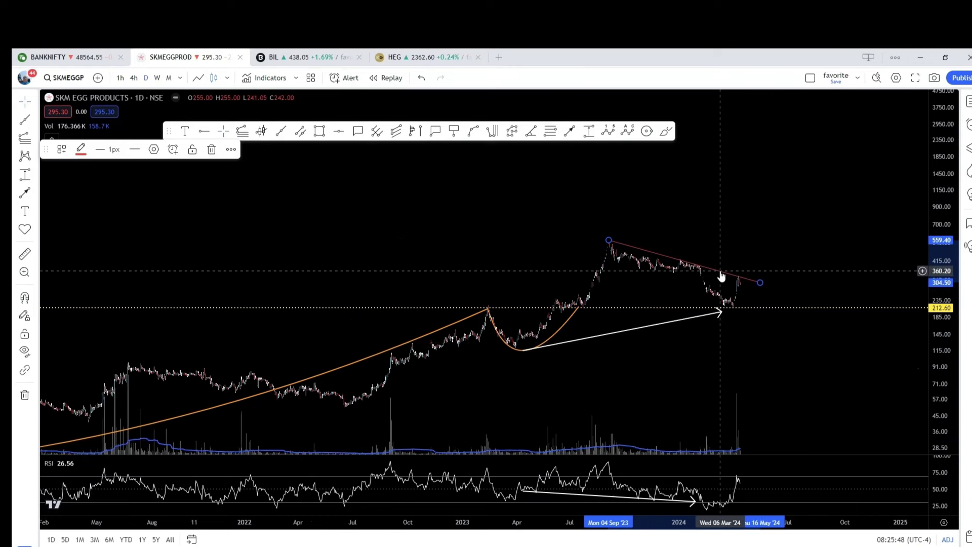
Delete the red trendline and the white arrows on the price and RSI panes
key(Delete)
click(662, 327)
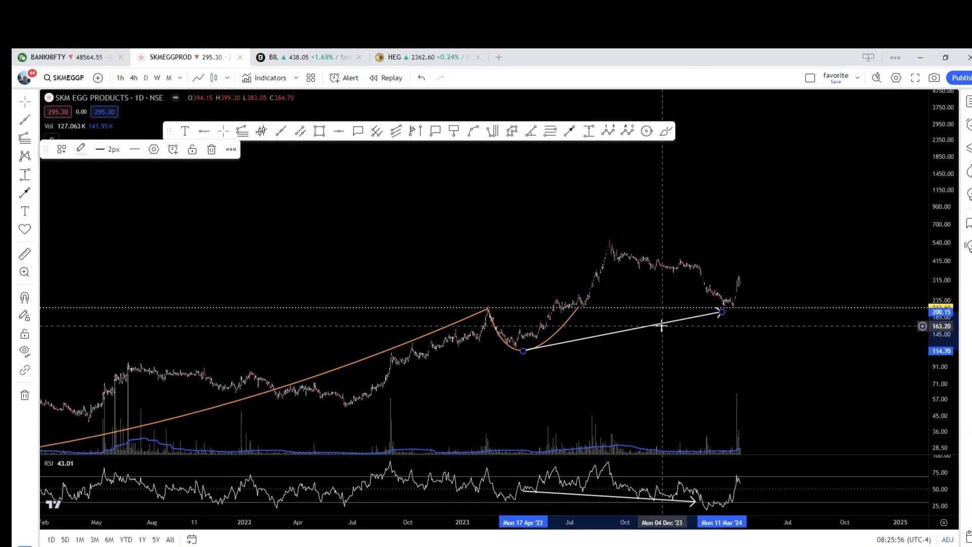
key(Delete)
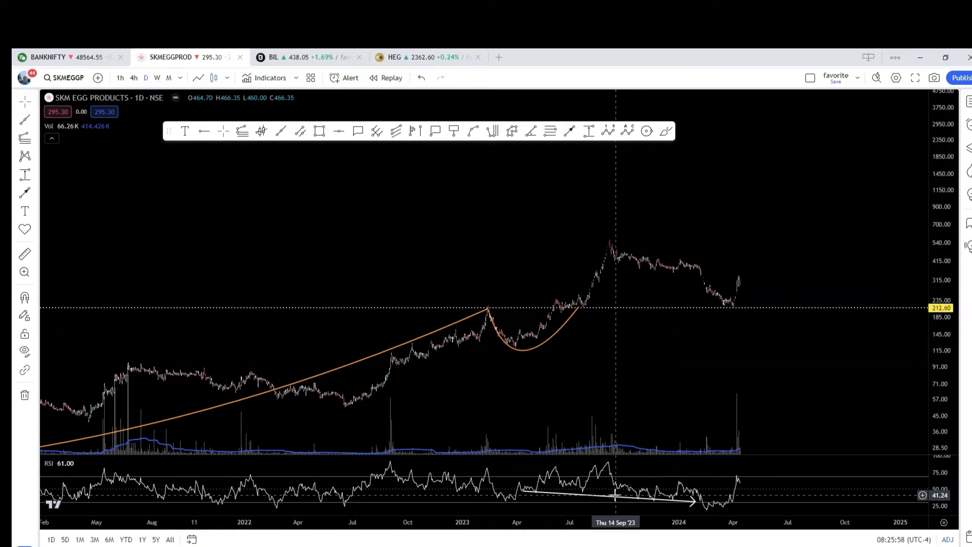
click(614, 499)
key(Delete)
Zoom out to show the full cup-and-handle from the 2015 peak
scroll(639, 375, down, 4)
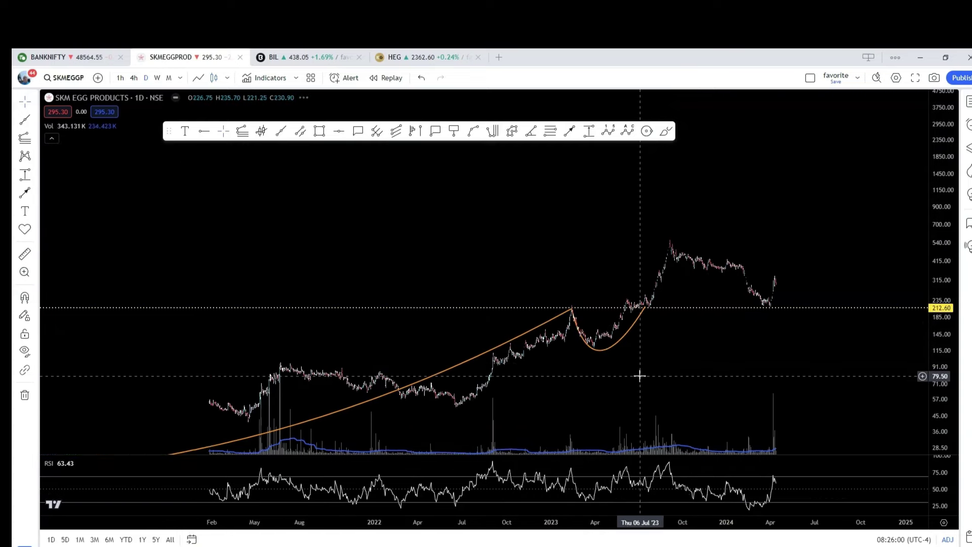
scroll(942, 367, down, 2)
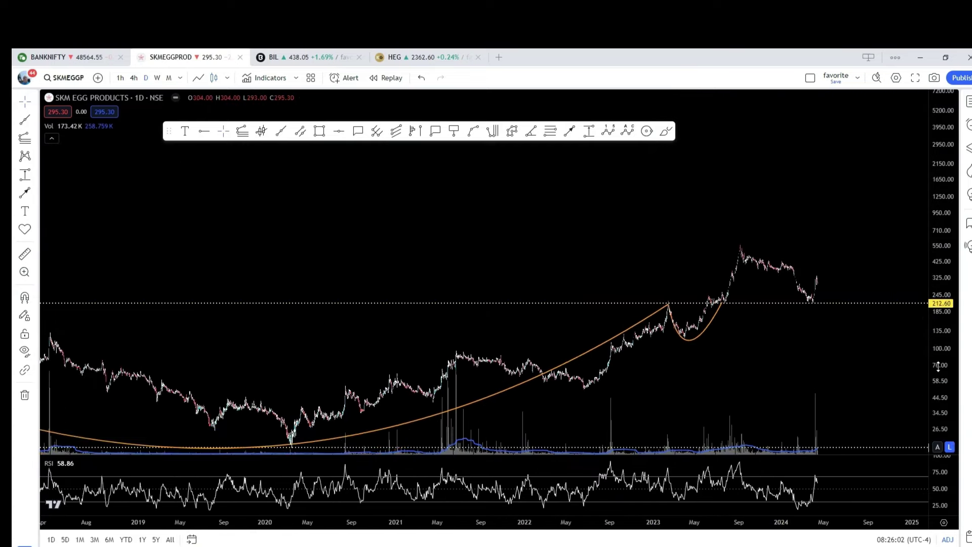
scroll(752, 366, down, 5)
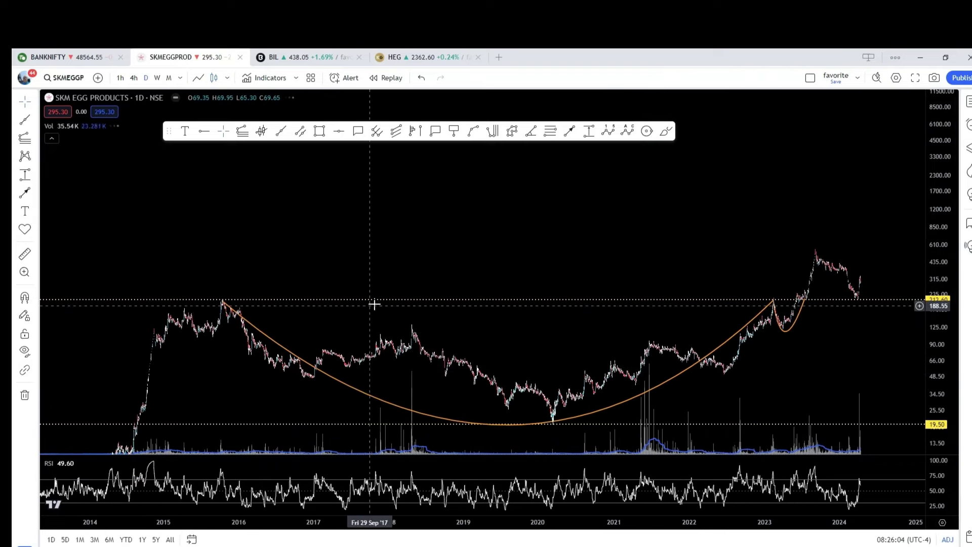
scroll(444, 337, up, 2)
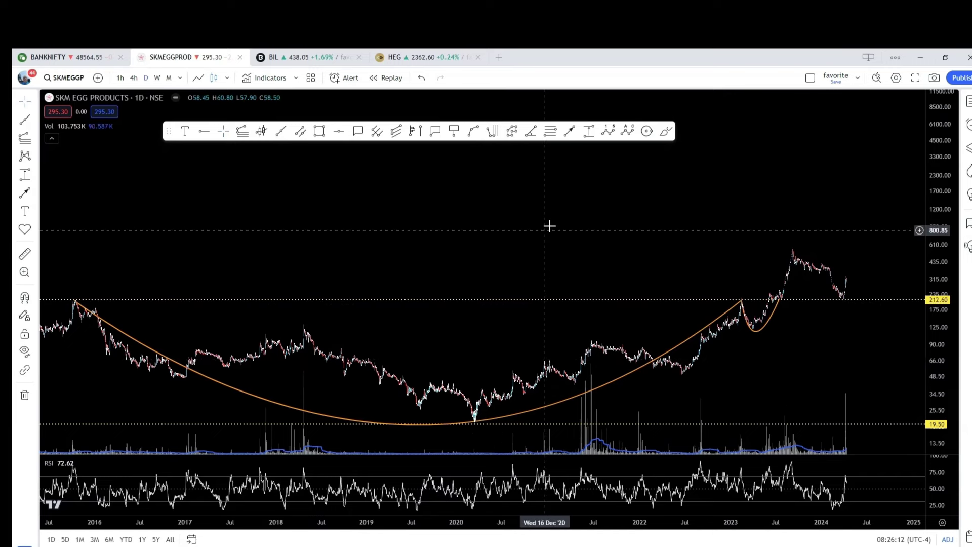
Measure the cup depth from the 2020 low to 212.60 and clone it upward from the latest candles to 2306.90
click(588, 131)
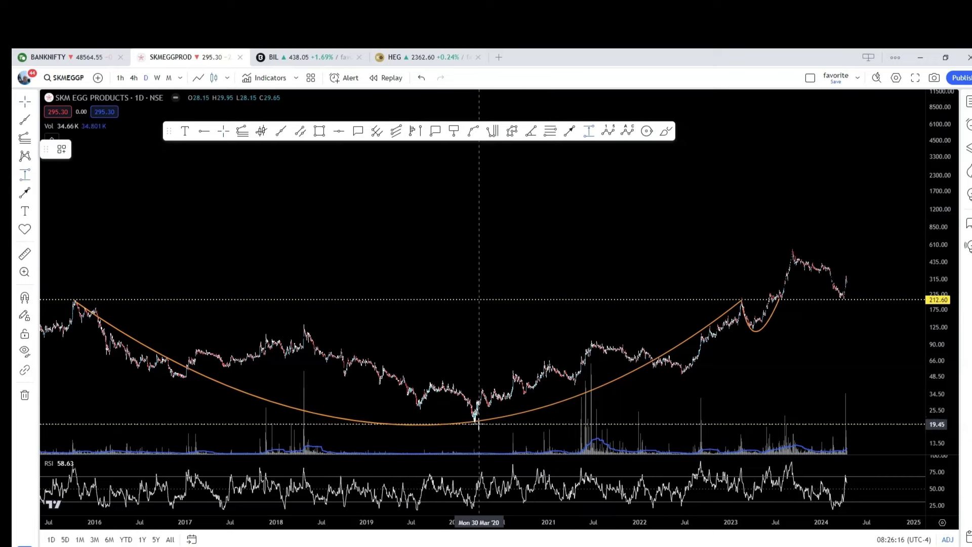
click(479, 424)
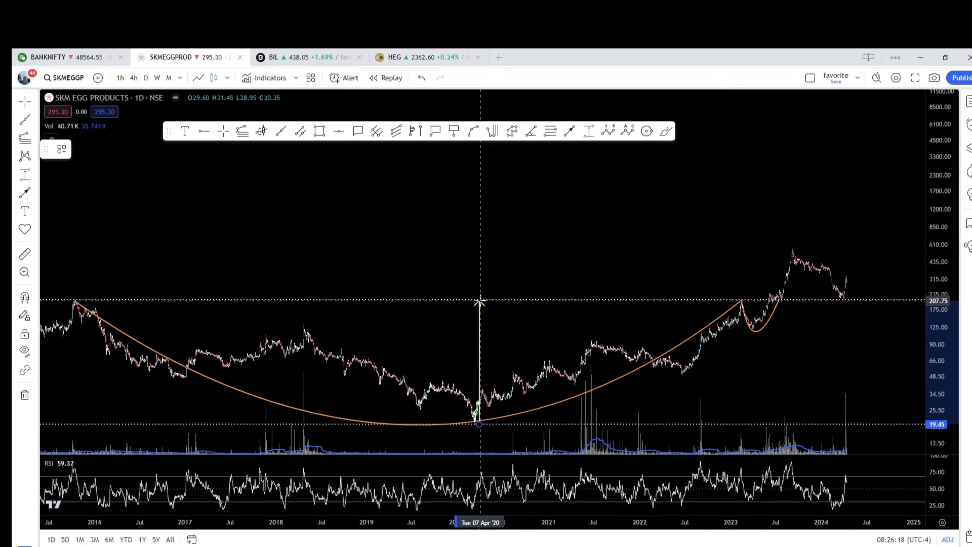
click(479, 301)
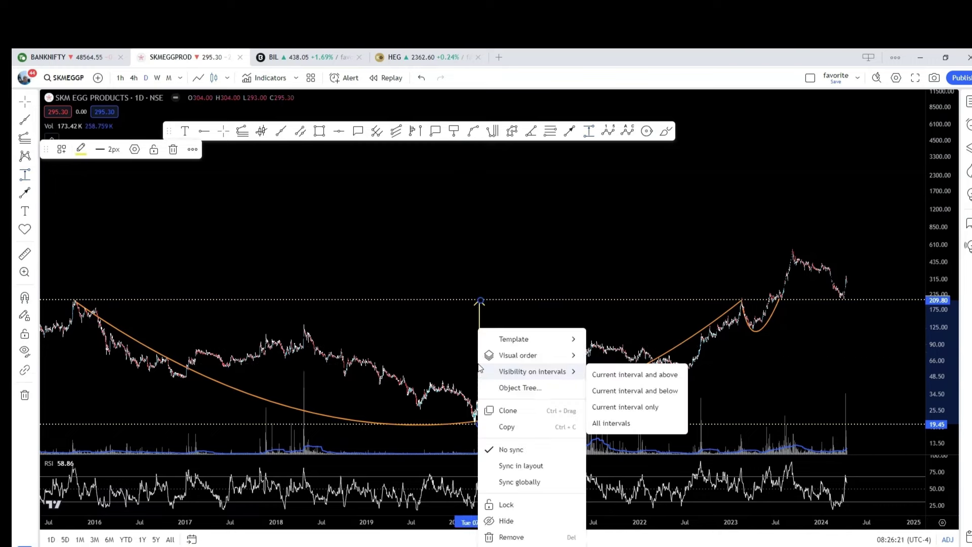
click(508, 410)
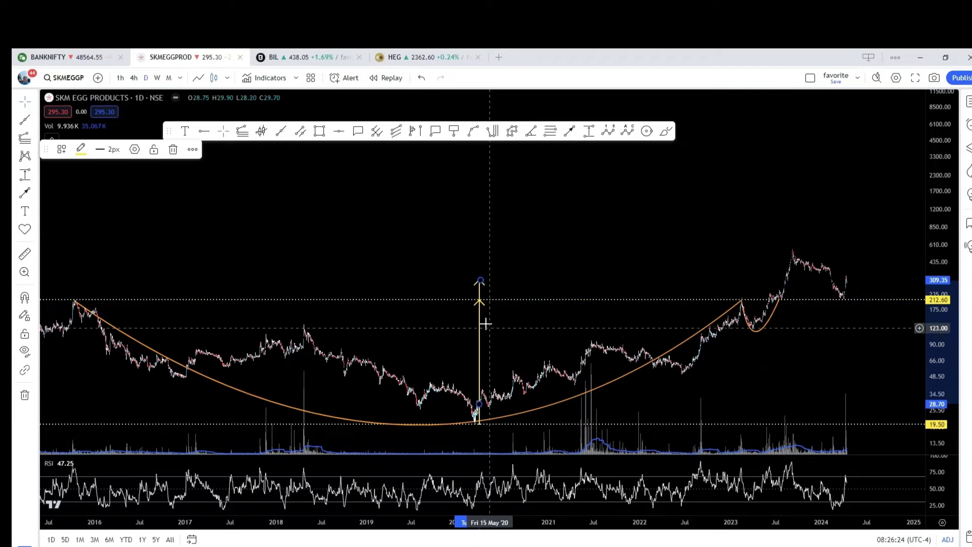
drag(480, 296, 855, 186)
click(863, 324)
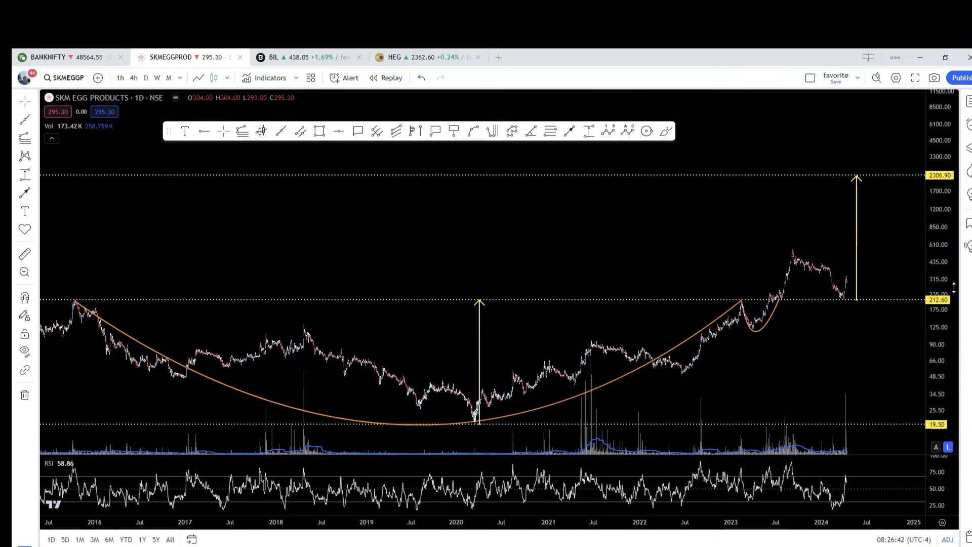
drag(939, 345, 939, 350)
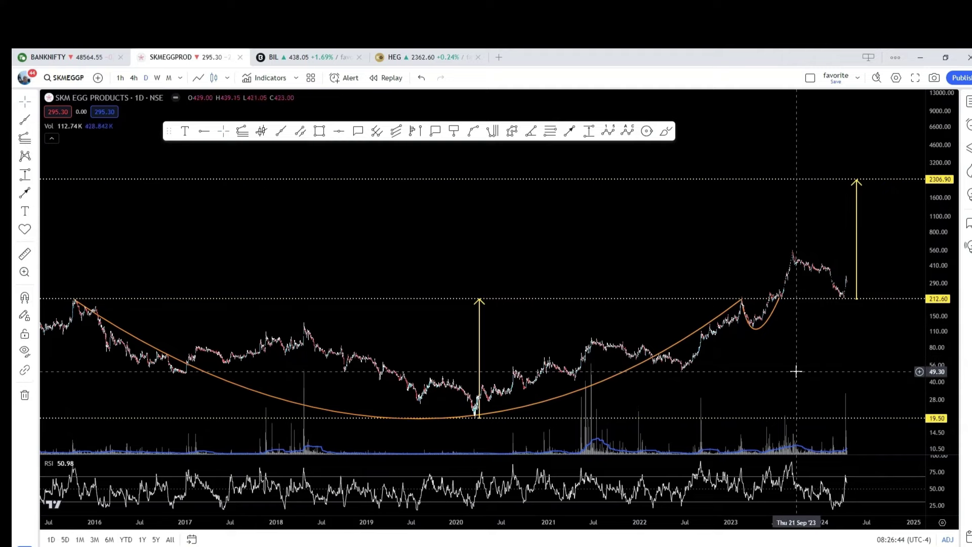
drag(748, 365, 663, 371)
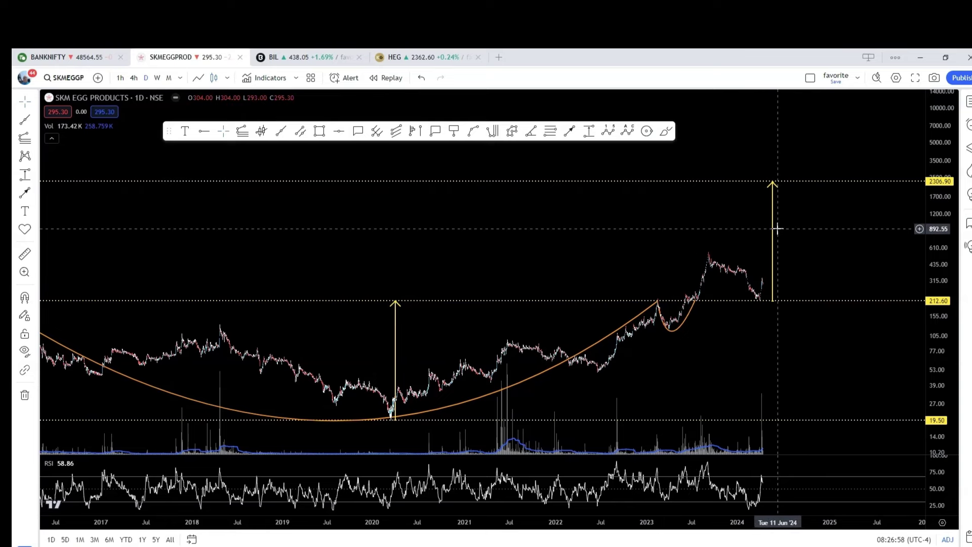
scroll(774, 223, up, 2)
scroll(777, 230, down, 2)
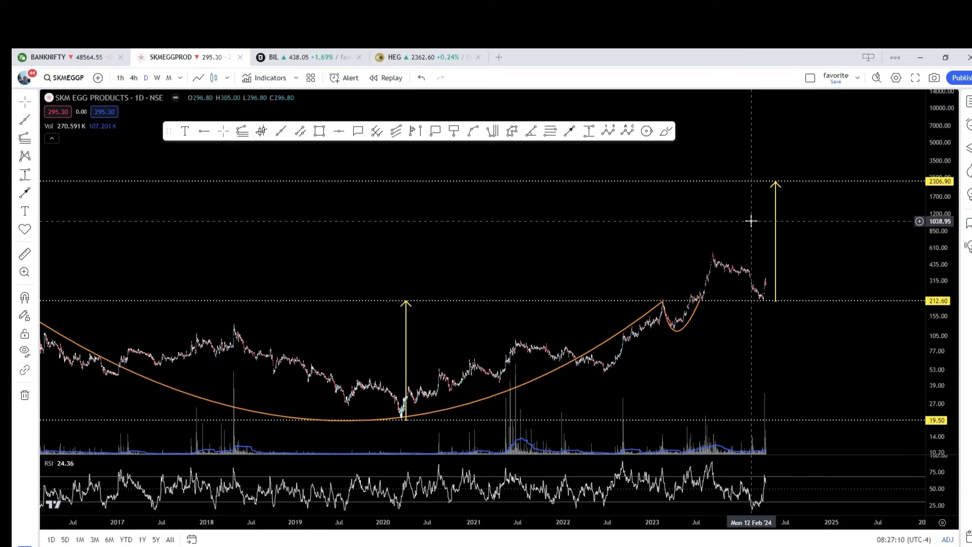
scroll(784, 241, up, 4)
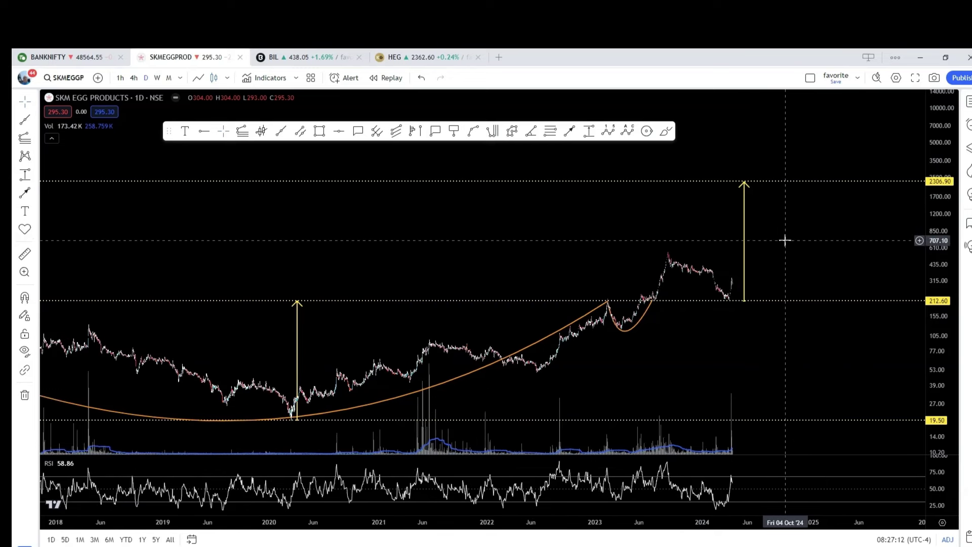
scroll(779, 240, down, 3)
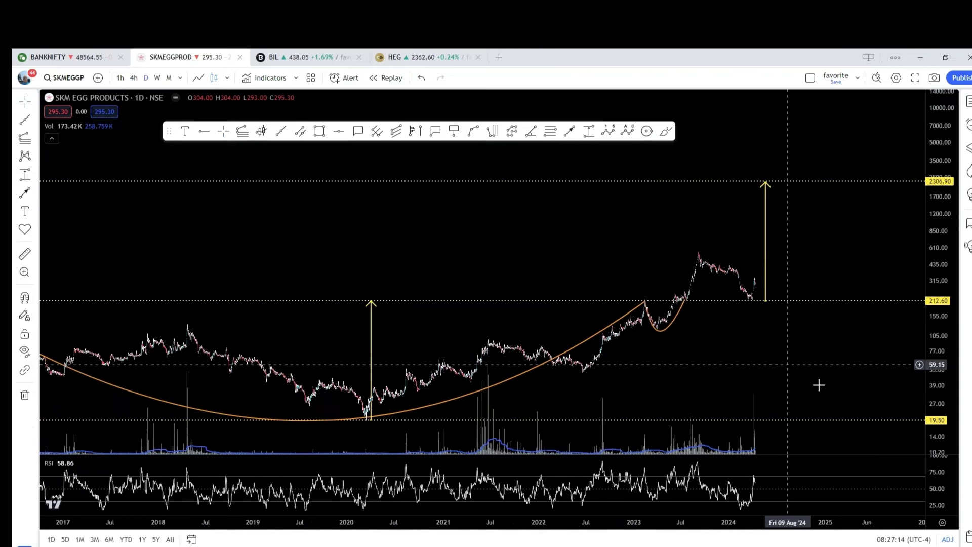
drag(927, 379, 927, 371)
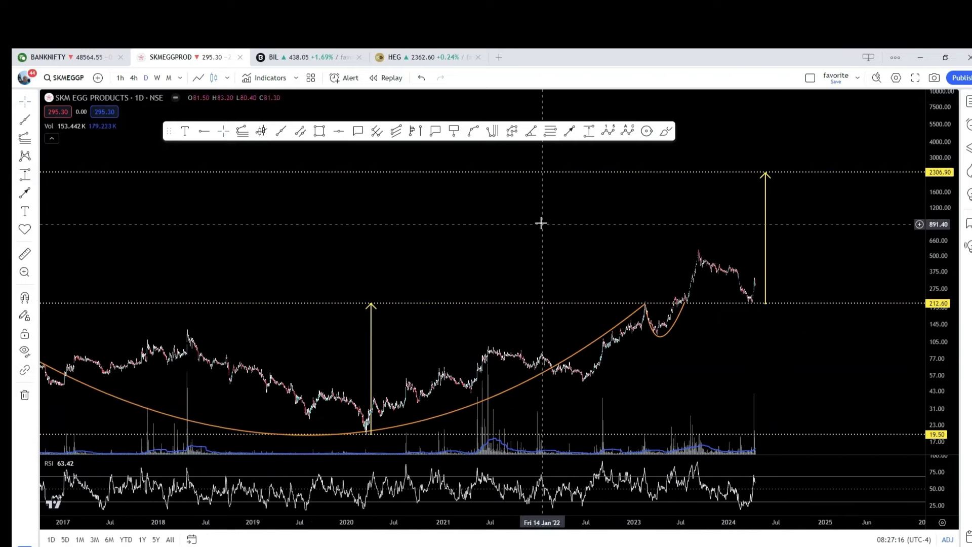
drag(540, 221, 519, 190)
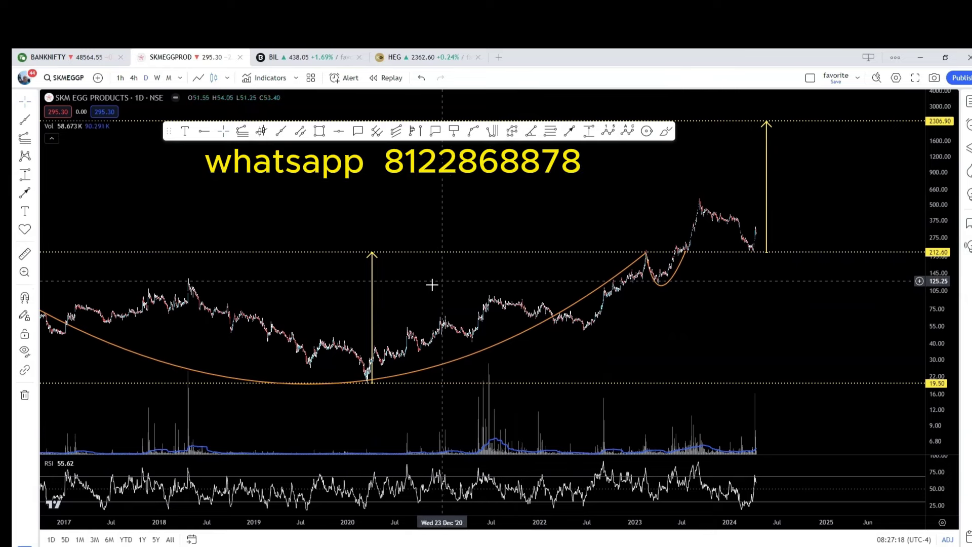
Delete both vertical target arrows, the large cup curve and the small handle curve
click(373, 302)
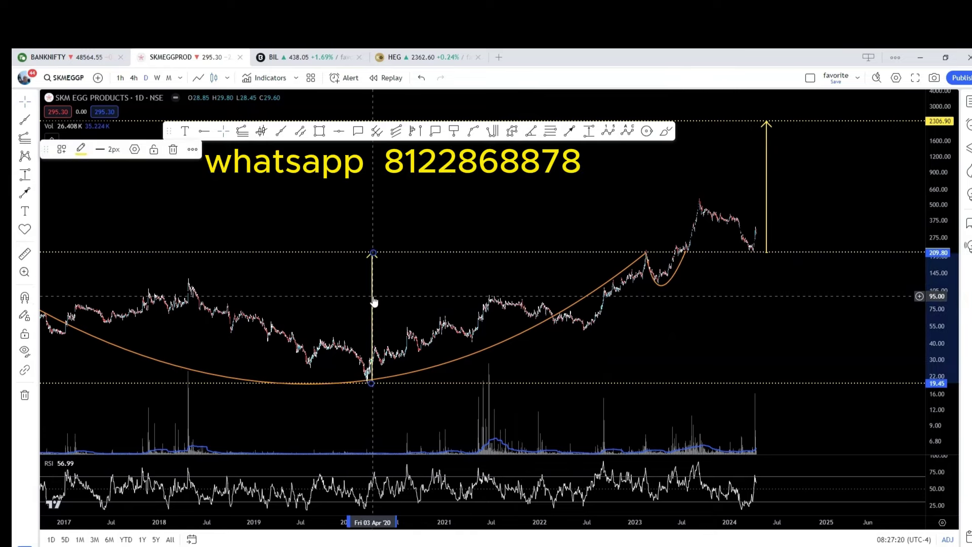
key(Delete)
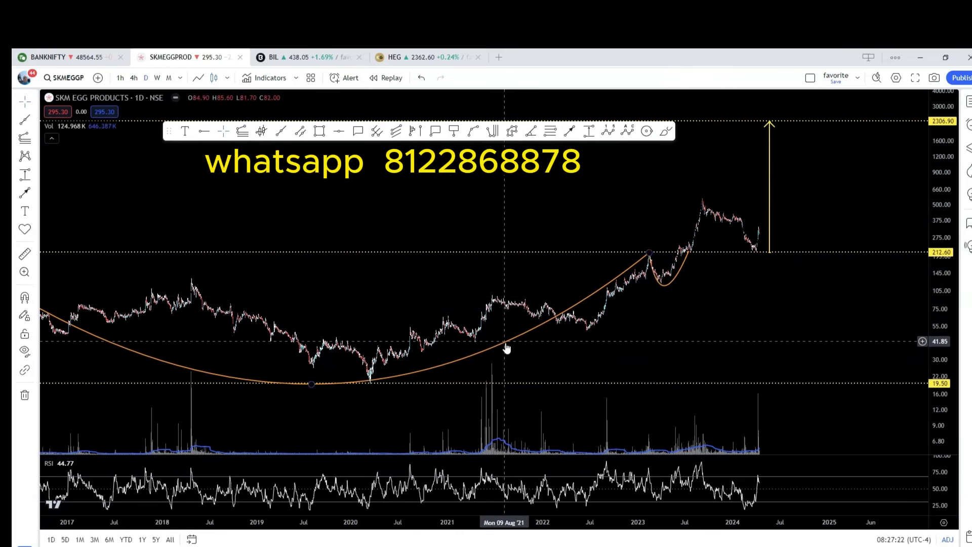
click(635, 261)
key(Delete)
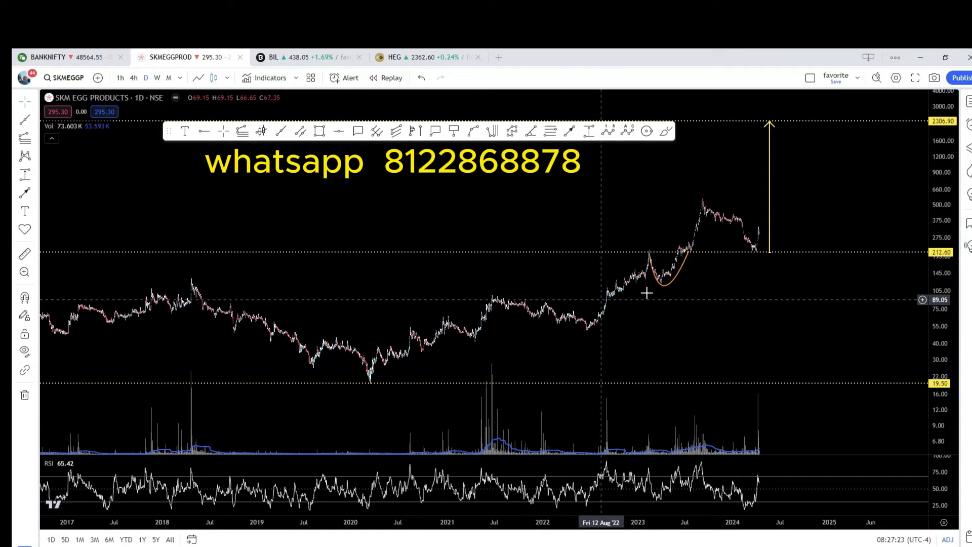
click(769, 210)
key(Delete)
click(678, 275)
key(Delete)
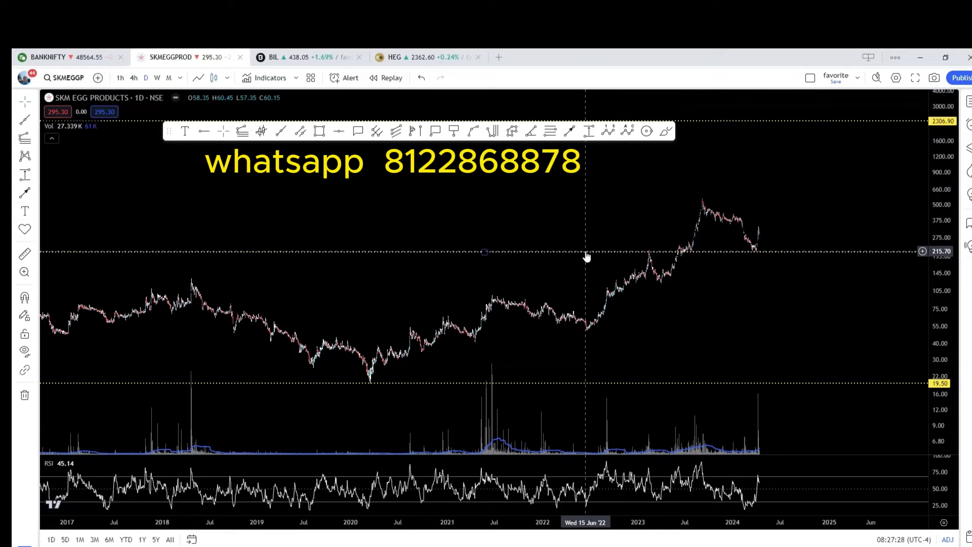
Zoom, stretch the price scale and shift the chart to start at 2018
scroll(673, 316, up, 1)
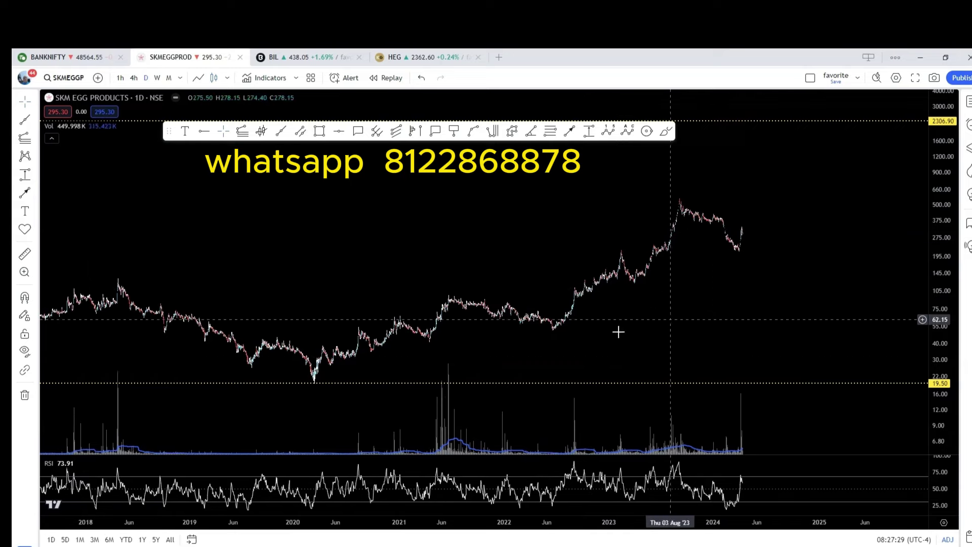
click(317, 384)
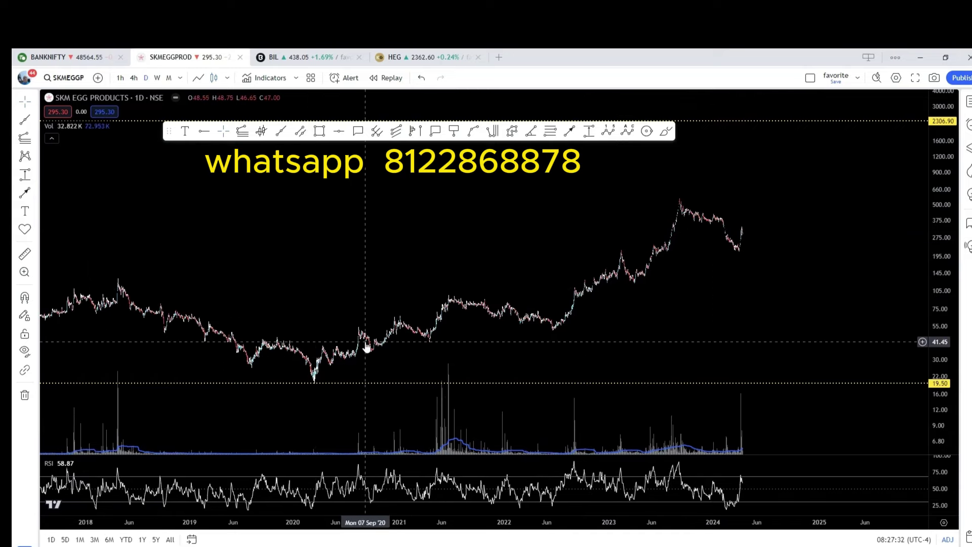
scroll(526, 347, up, 1)
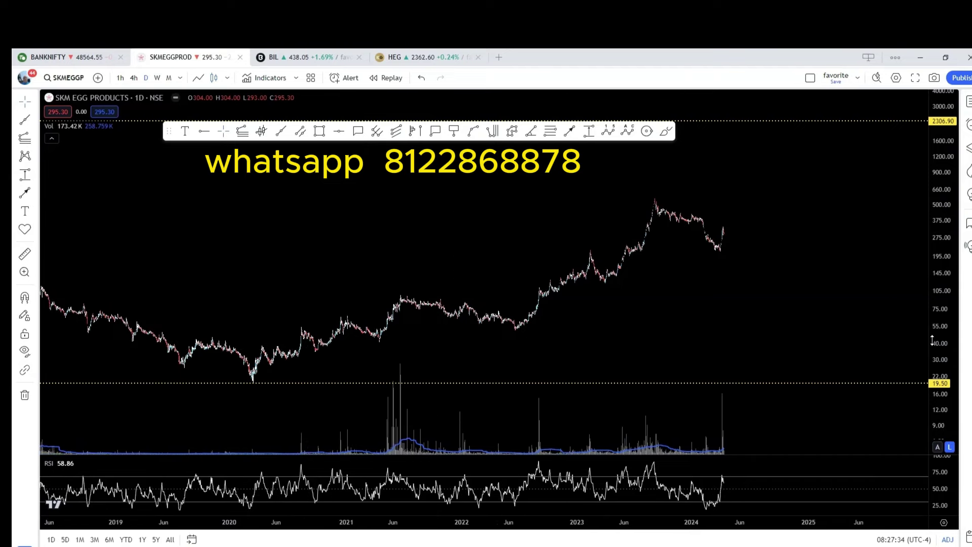
drag(932, 340, 932, 329)
drag(585, 336, 673, 310)
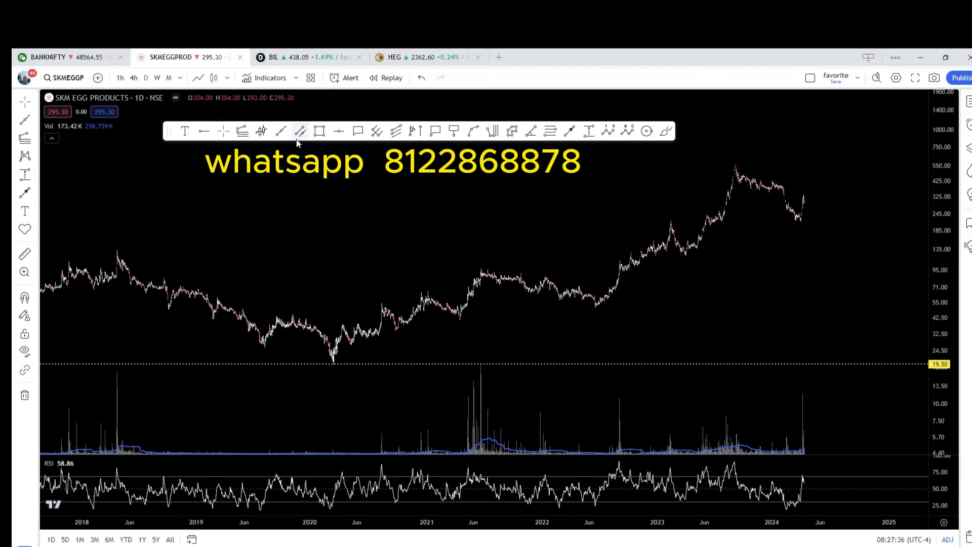
Draw a grey trend line from the March 2020 low to the June 2021 high
click(280, 133)
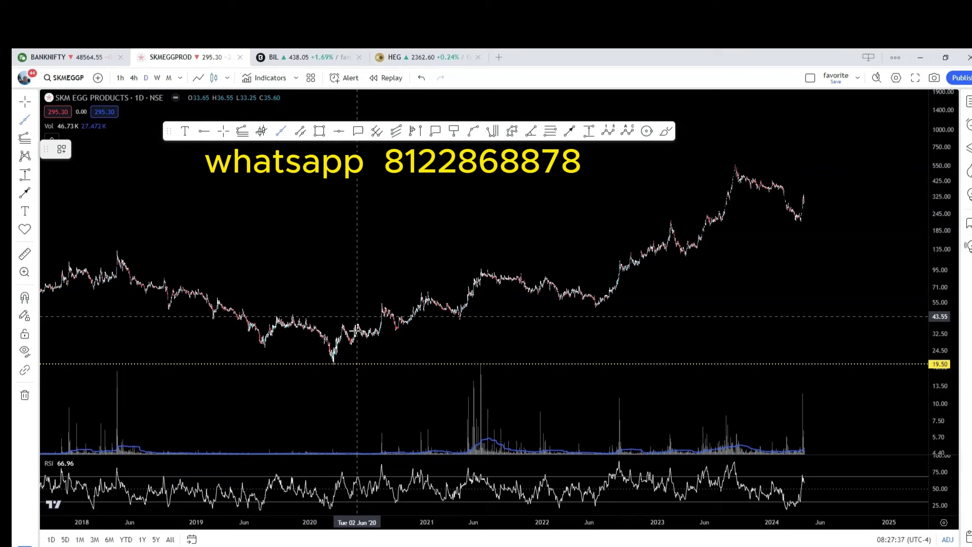
click(334, 363)
click(481, 269)
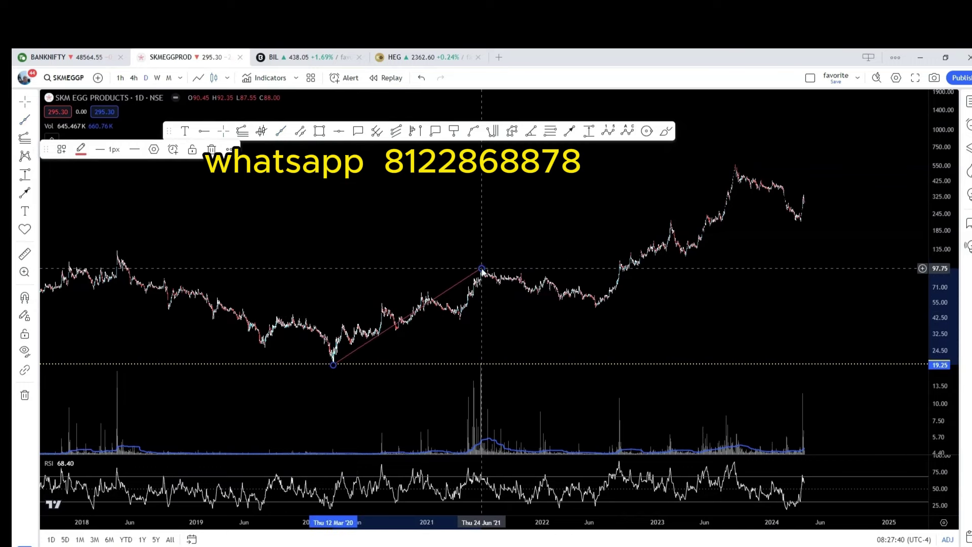
double_click(453, 294)
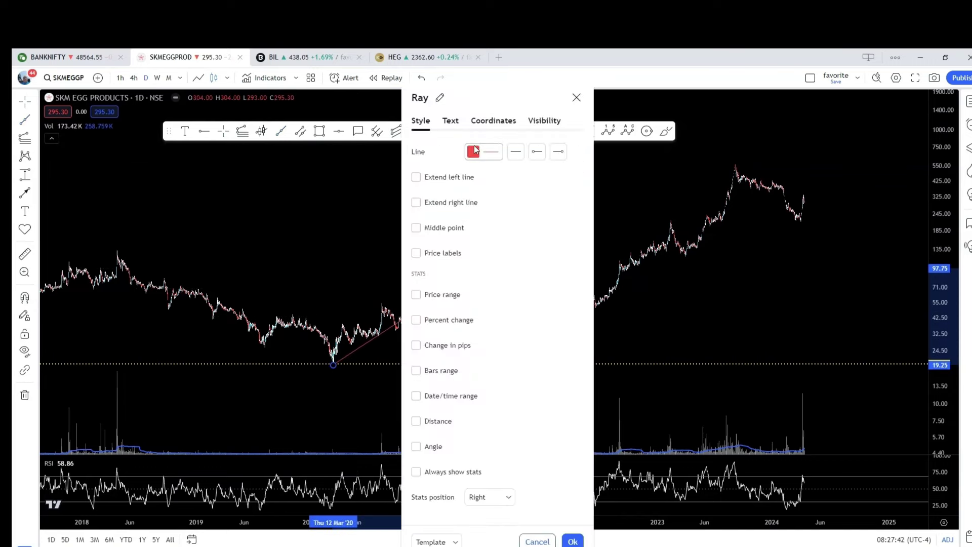
click(474, 151)
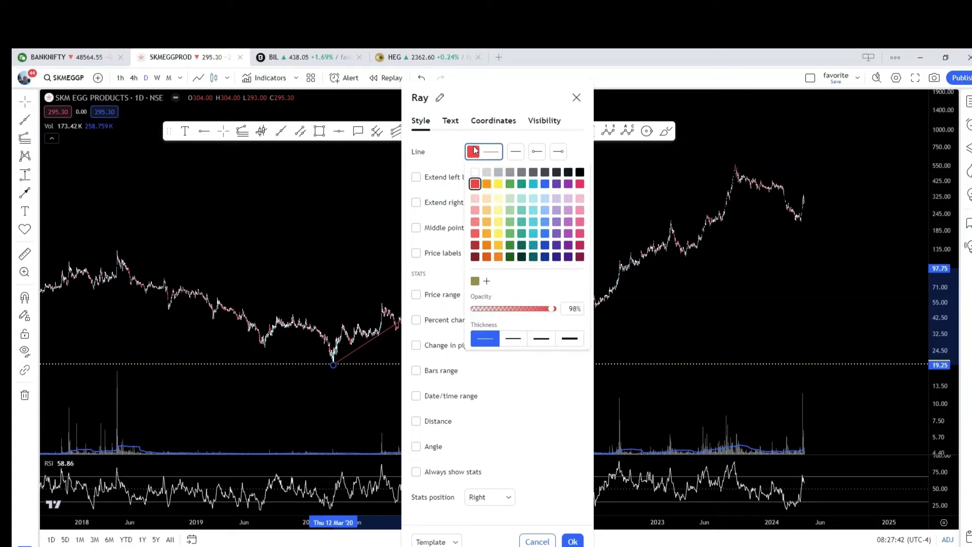
click(577, 98)
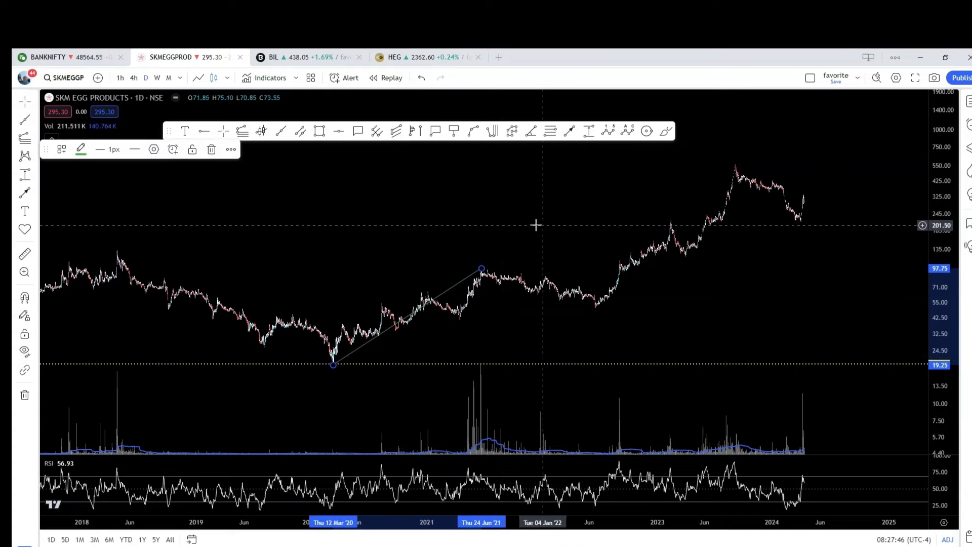
Draw a red trend line from the June 2021 high down to the 2022 low
click(282, 132)
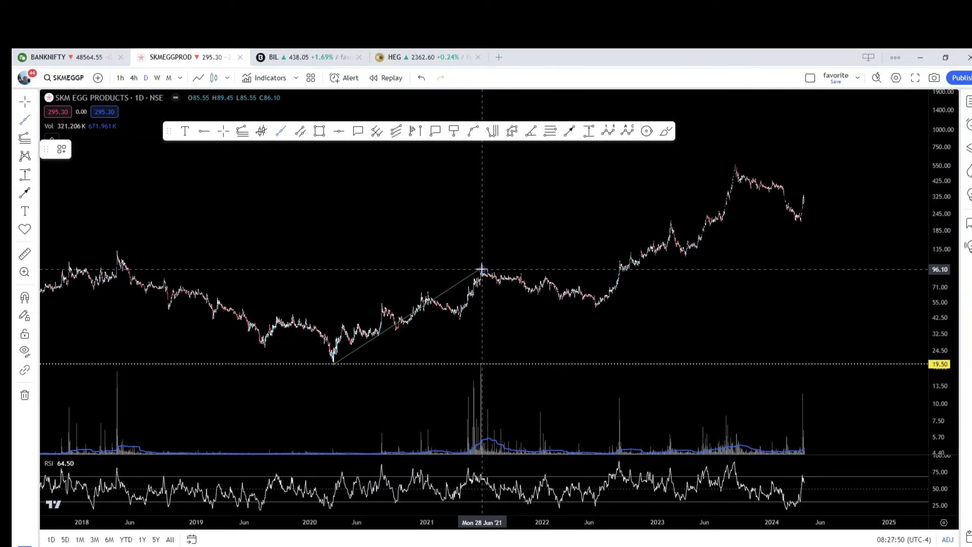
click(482, 270)
click(595, 306)
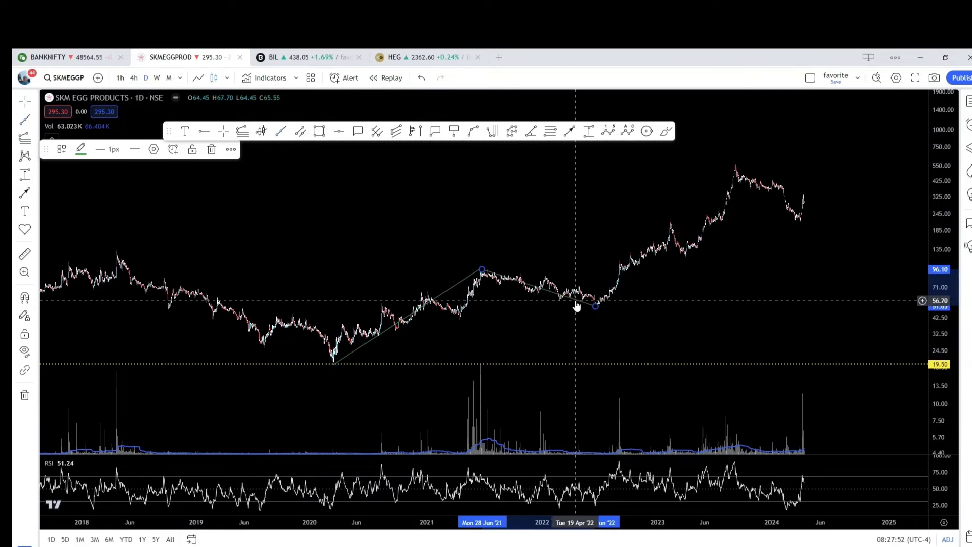
double_click(574, 303)
click(475, 154)
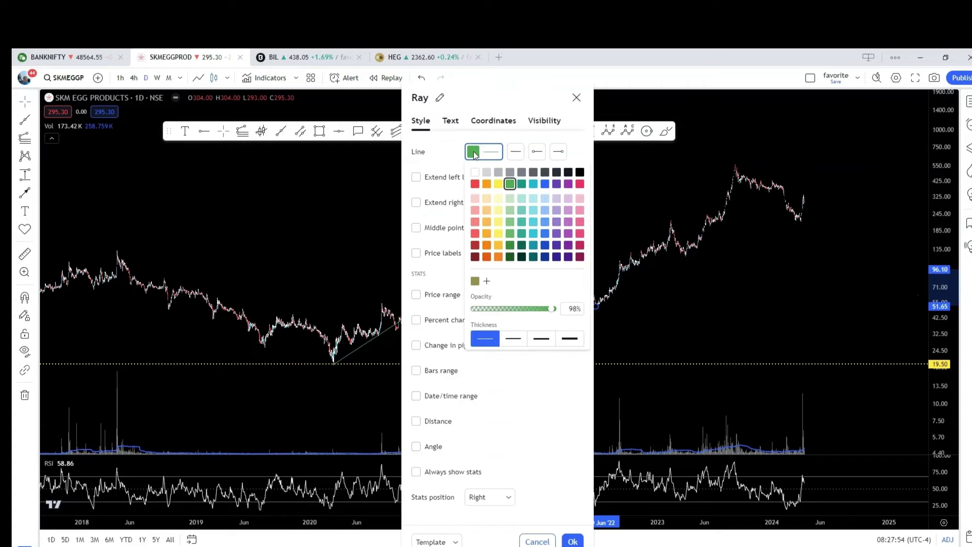
click(576, 97)
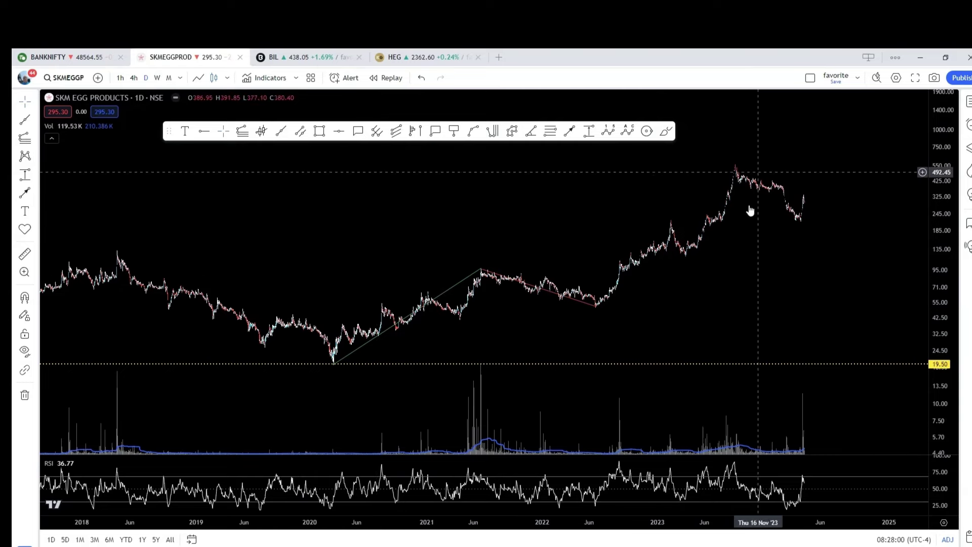
Move the grey line to run from the June 2022 low to the 2023 peak
scroll(623, 354, up, 1)
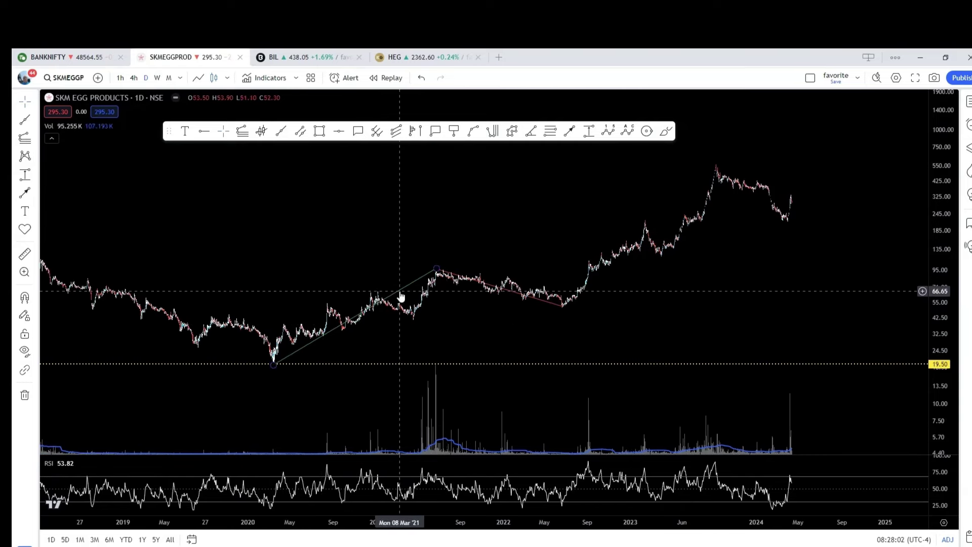
drag(401, 296, 705, 195)
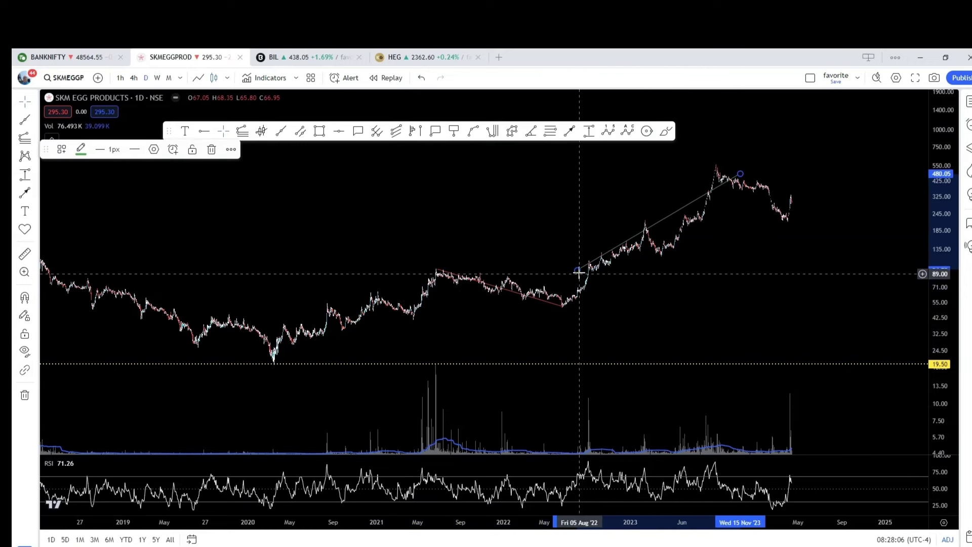
drag(579, 273, 561, 308)
drag(740, 174, 714, 165)
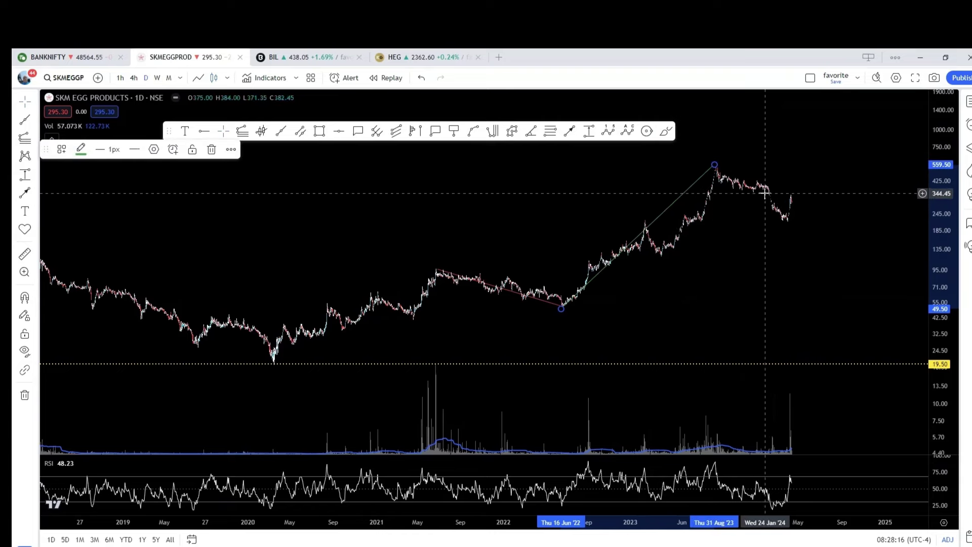
Move the red line to fall from the 2023 peak to the March 2024 low
drag(508, 297, 784, 187)
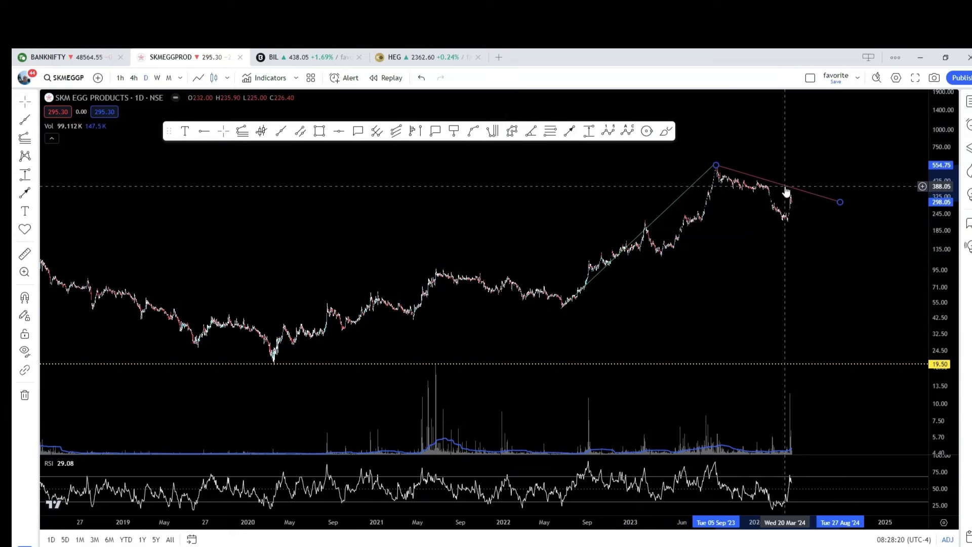
drag(840, 202, 786, 220)
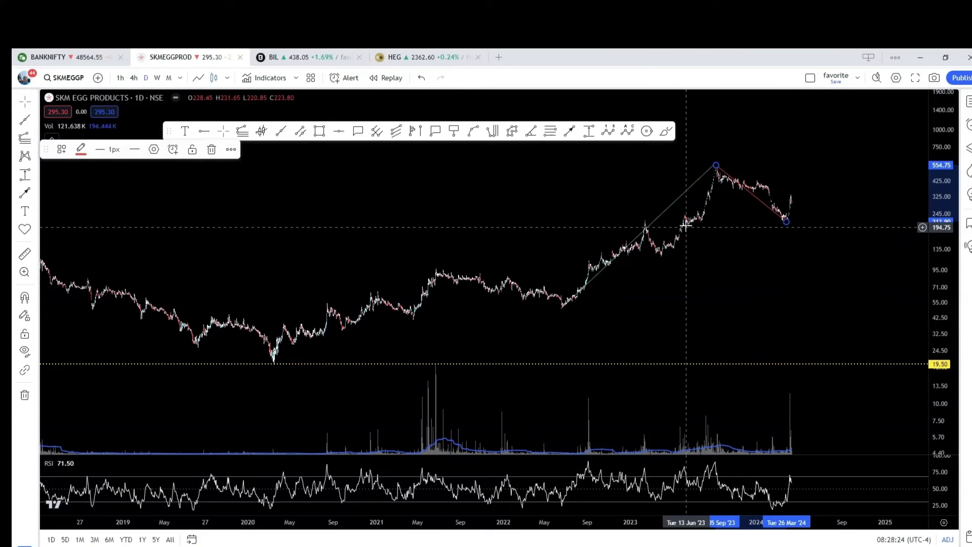
scroll(688, 282, up, 2)
drag(687, 282, 641, 333)
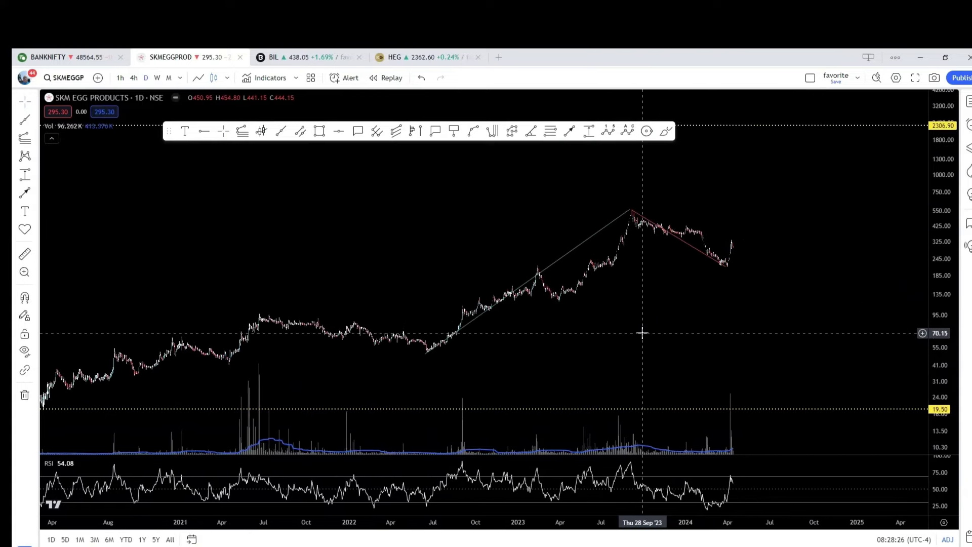
click(632, 211)
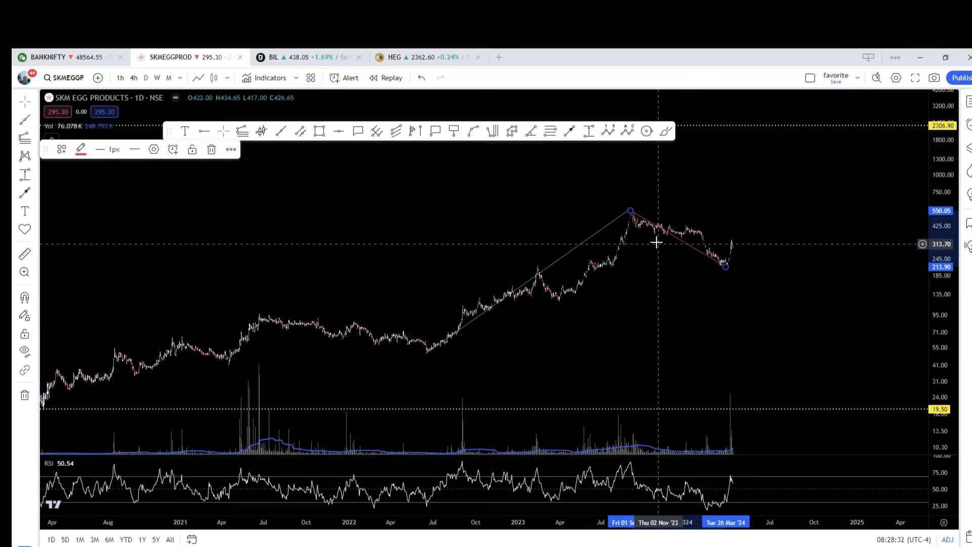
click(728, 347)
scroll(730, 348, down, 2)
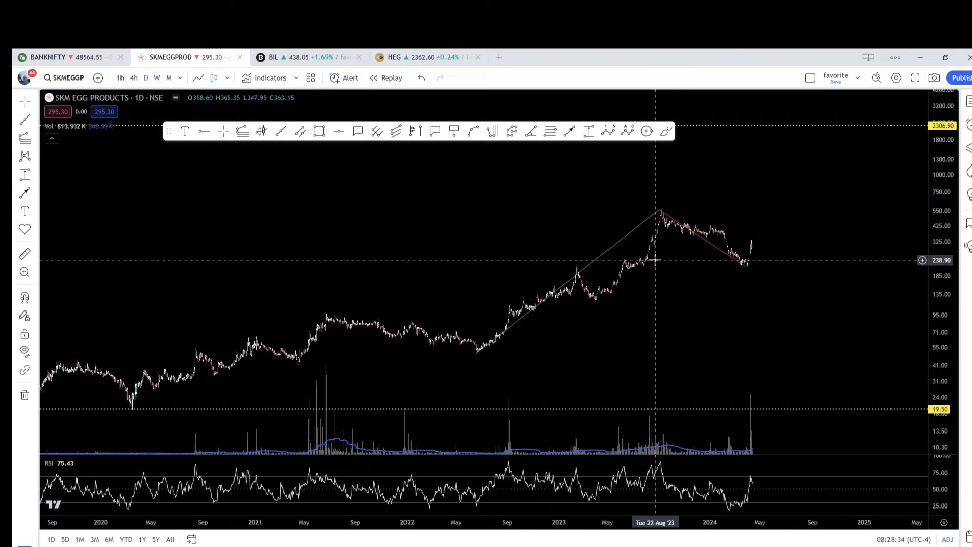
Draw a Fib retracement from the March 2022 low to the September 2023 peak at 550.05
click(550, 133)
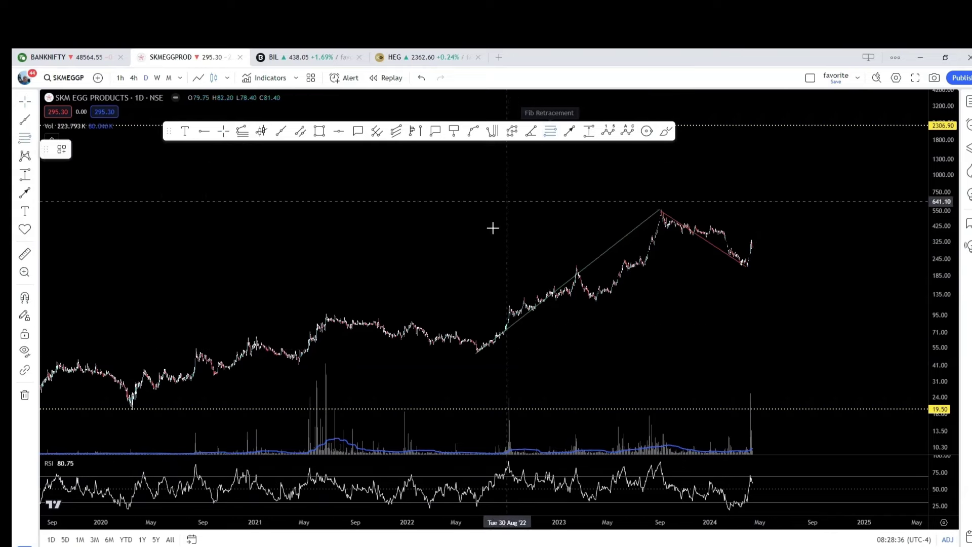
click(439, 352)
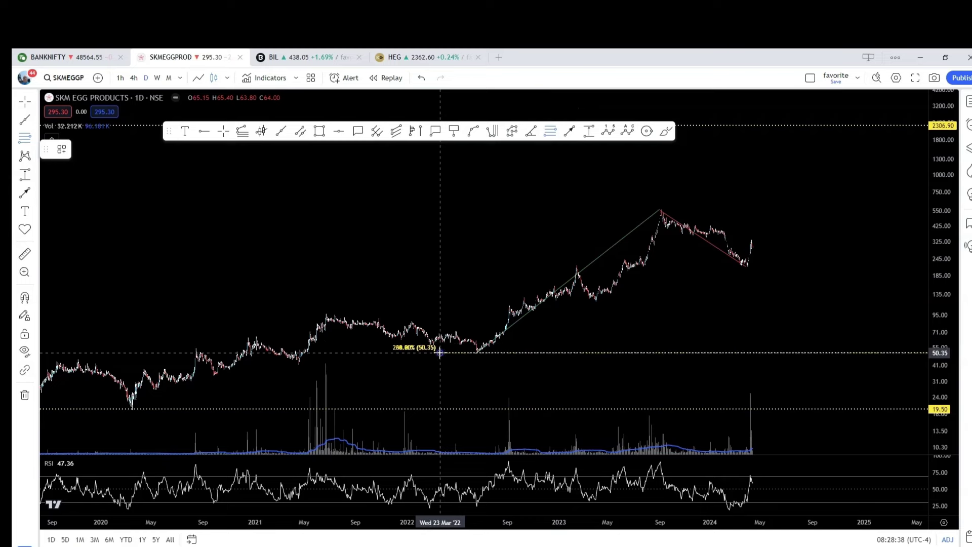
click(667, 210)
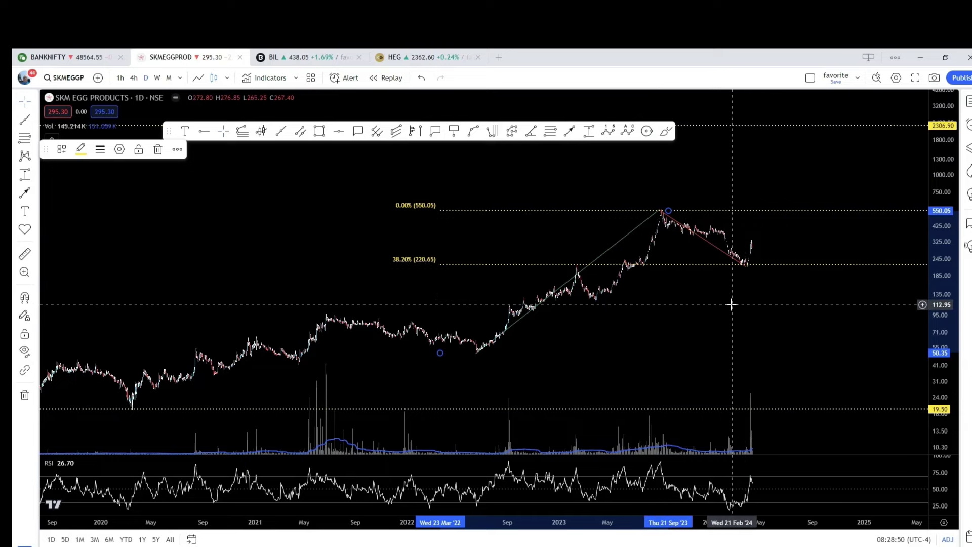
scroll(723, 307, down, 3)
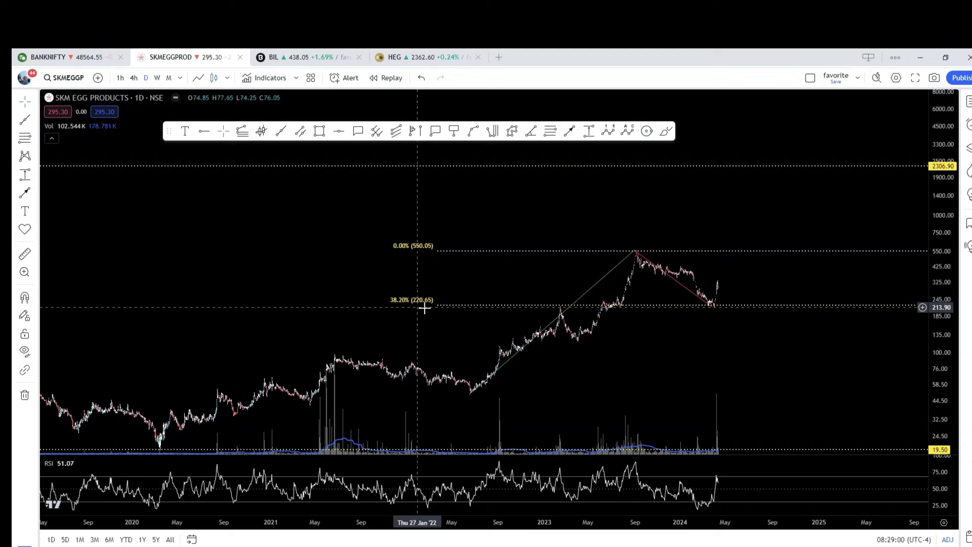
Delete the existing Fibonacci retracement
click(492, 311)
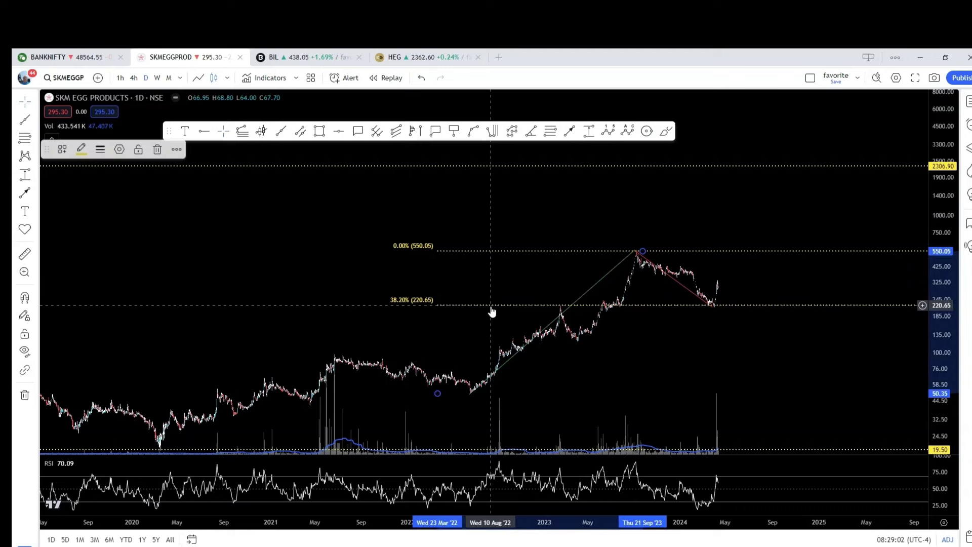
key(Delete)
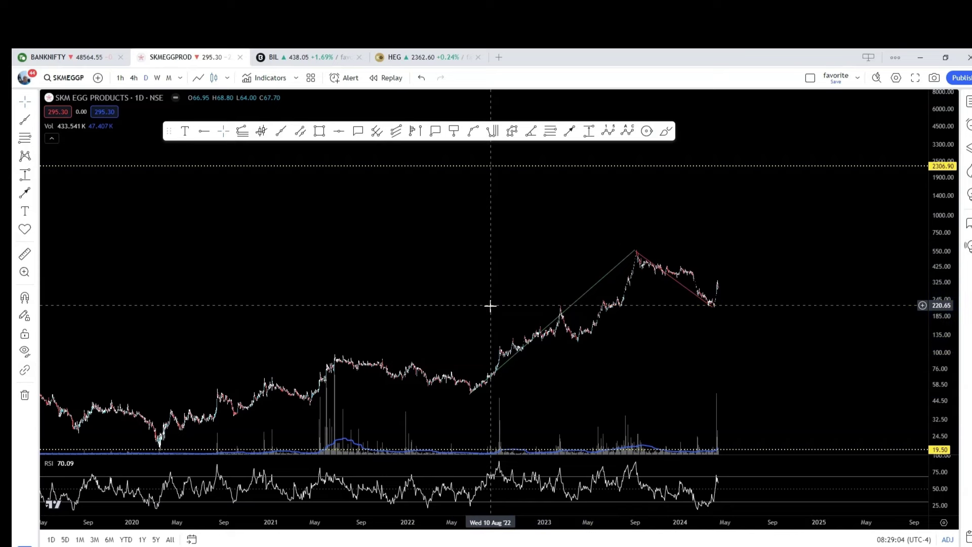
scroll(565, 282, up, 2)
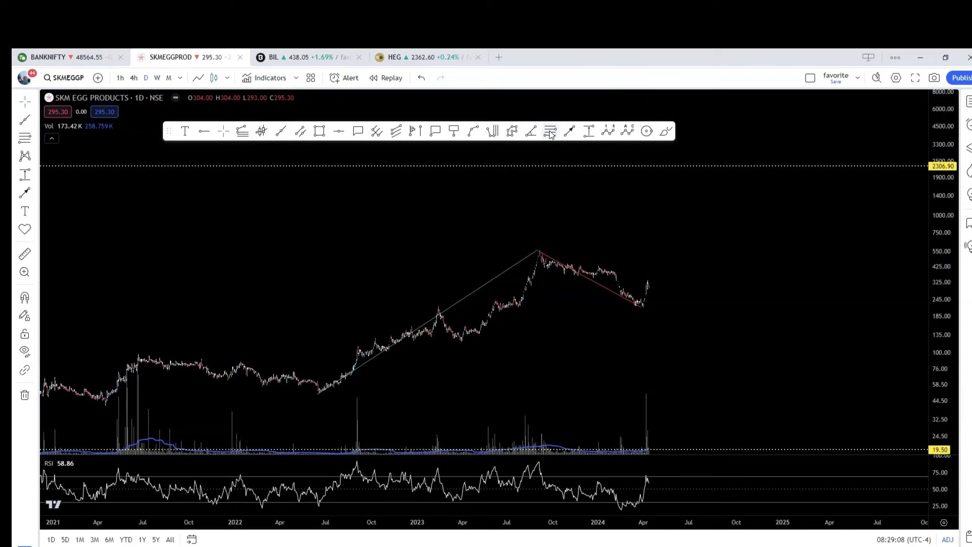
Draw a new retracement from the peak to the 2024 low with the 38.2% level off
click(467, 250)
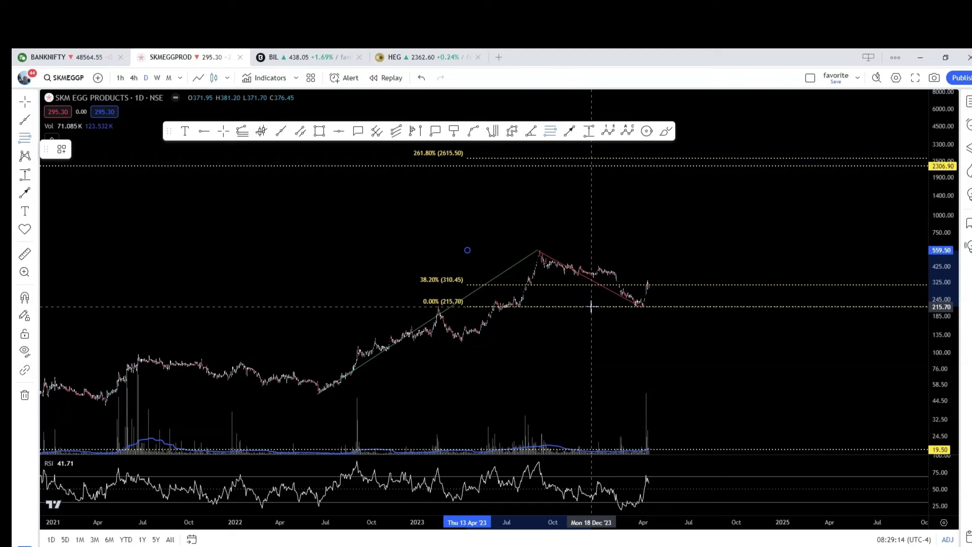
click(591, 306)
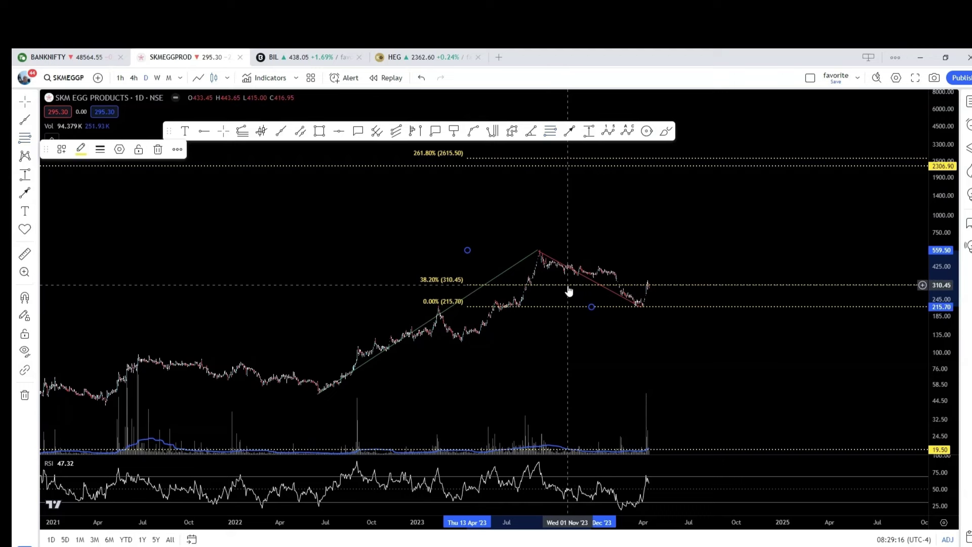
double_click(568, 290)
click(398, 271)
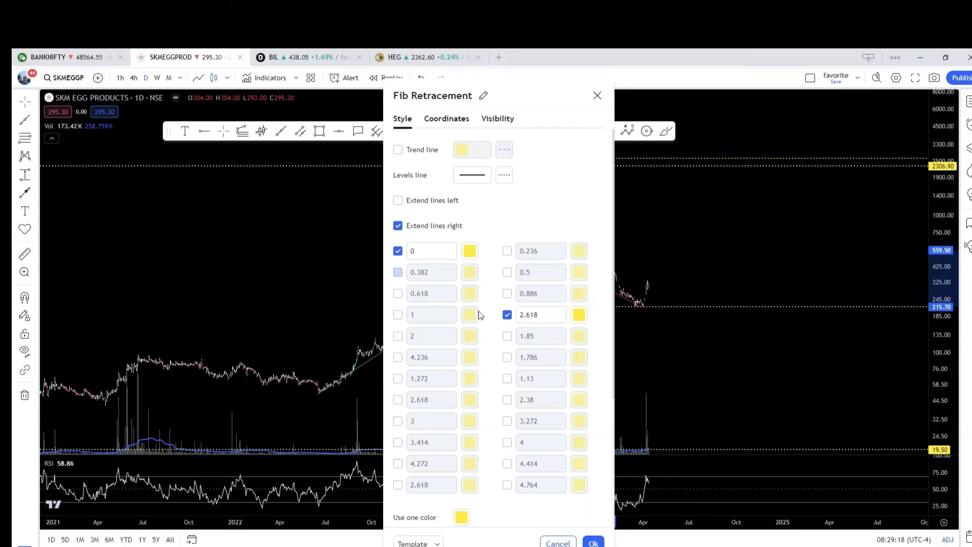
click(596, 96)
click(557, 208)
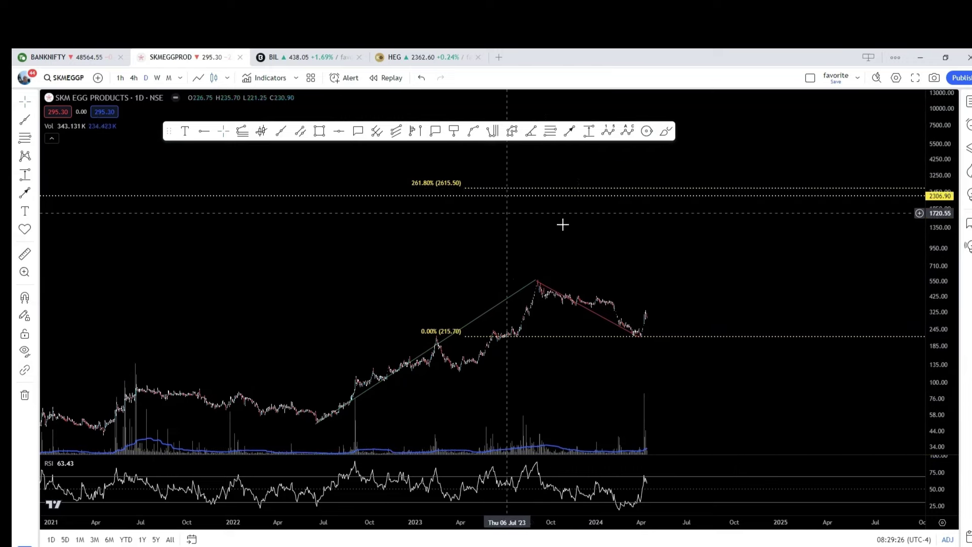
scroll(577, 223, down, 2)
scroll(728, 383, down, 3)
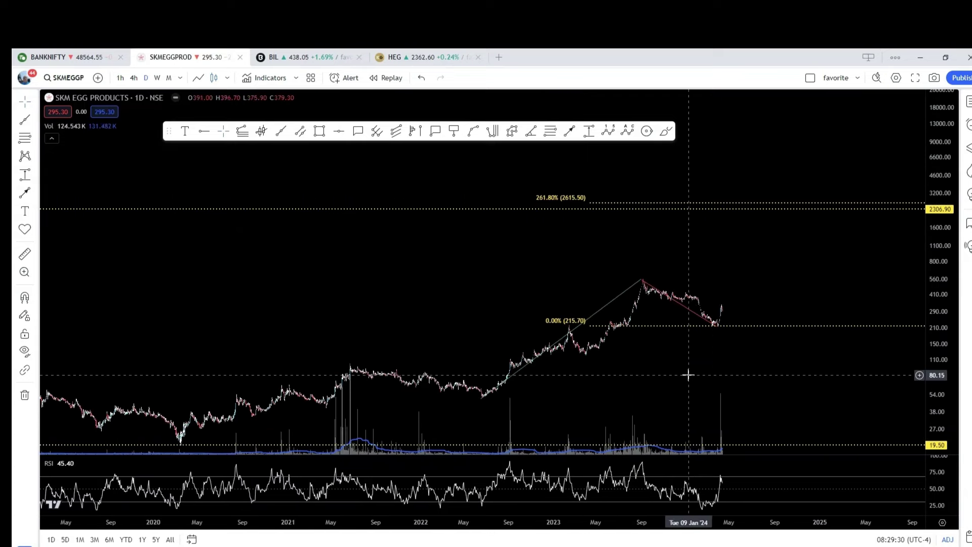
drag(686, 374, 621, 364)
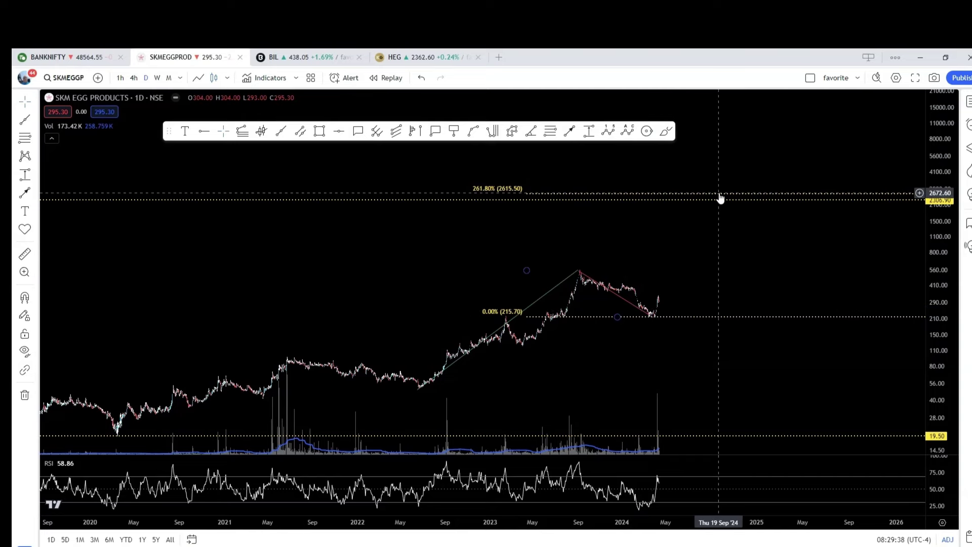
scroll(699, 230, up, 1)
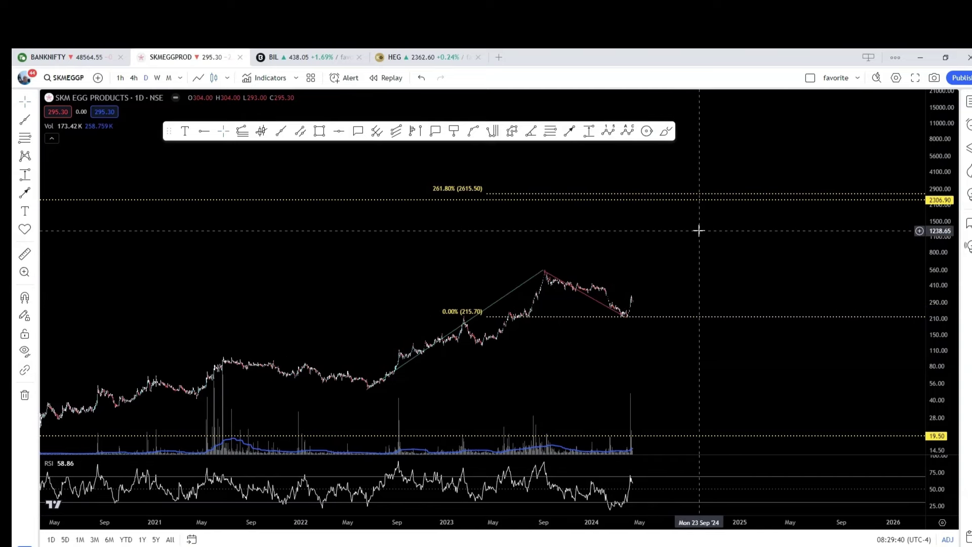
scroll(699, 231, down, 1)
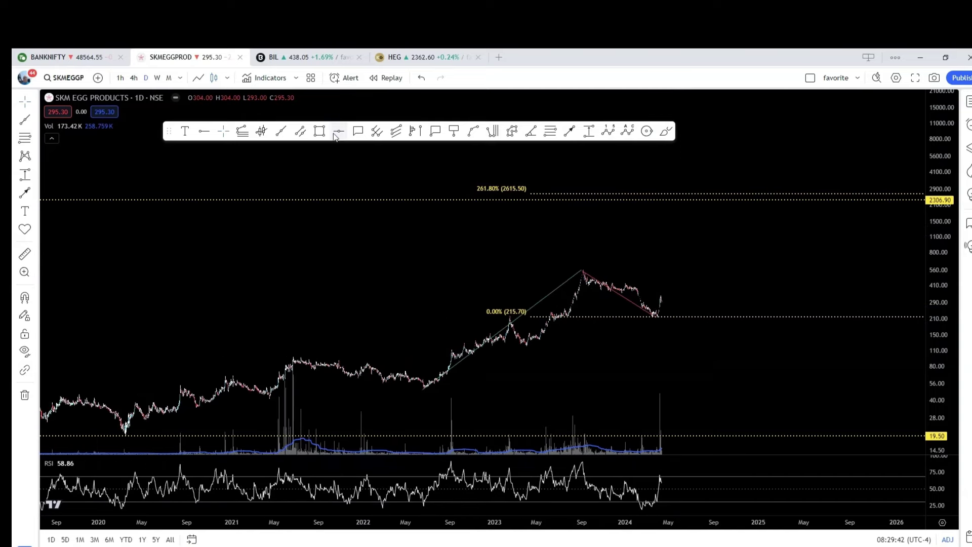
Add a trend-based Fib extension anchored at the 2022 low, 2023 peak and 2024 low
click(242, 133)
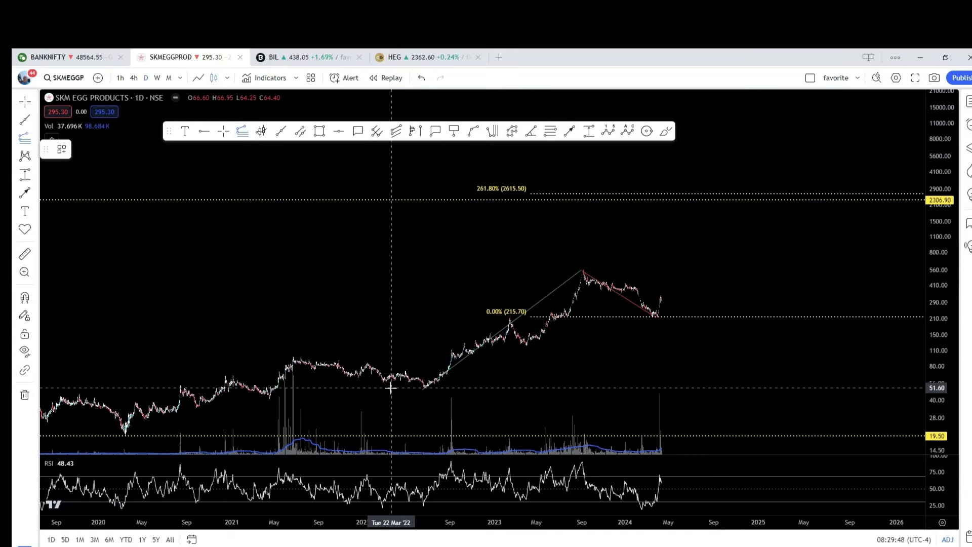
click(389, 388)
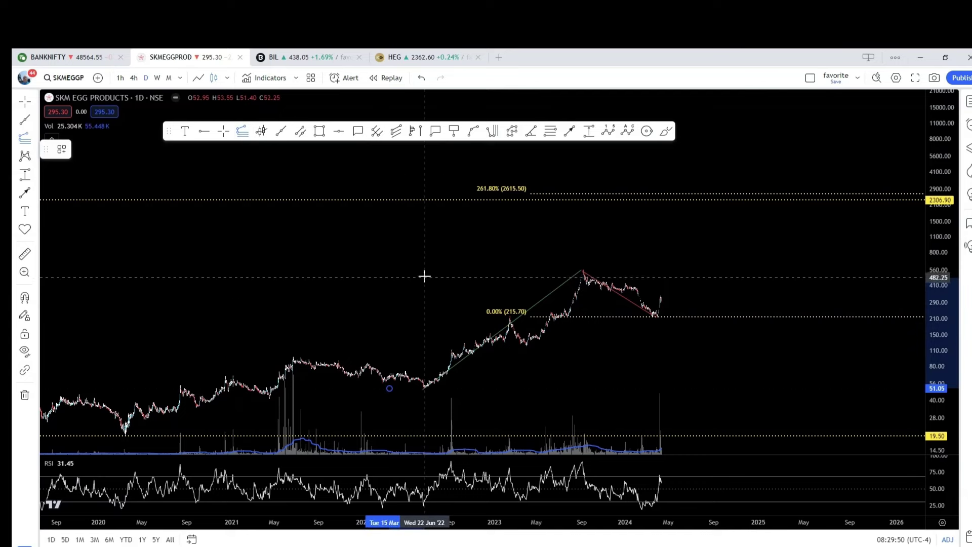
click(426, 270)
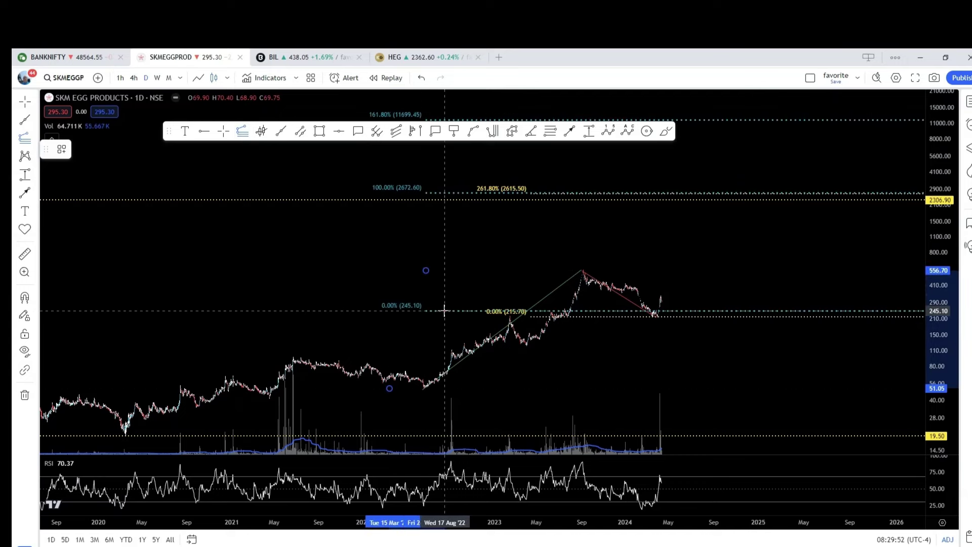
click(446, 316)
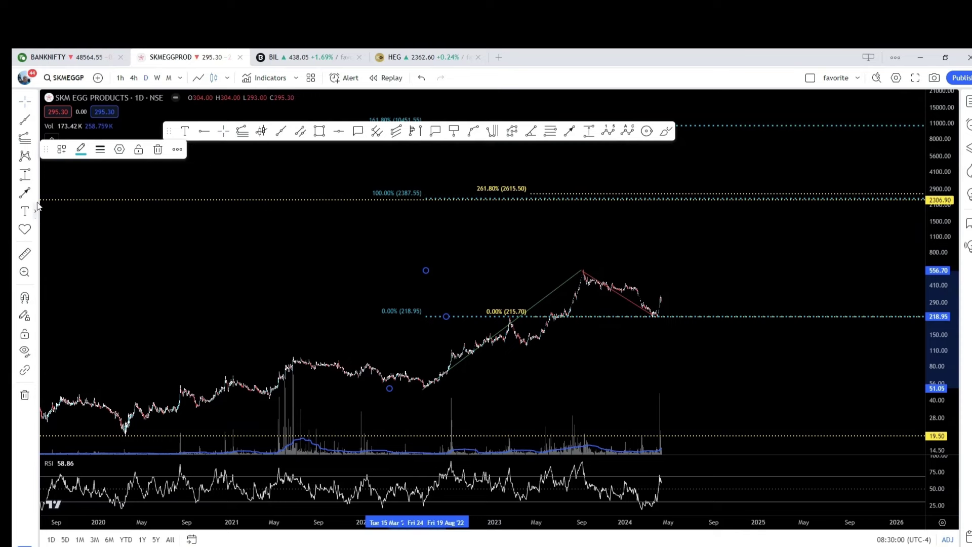
Place an ABCD pattern with B at the 2023 peak, C at the 2024 low, D near 2387
click(35, 158)
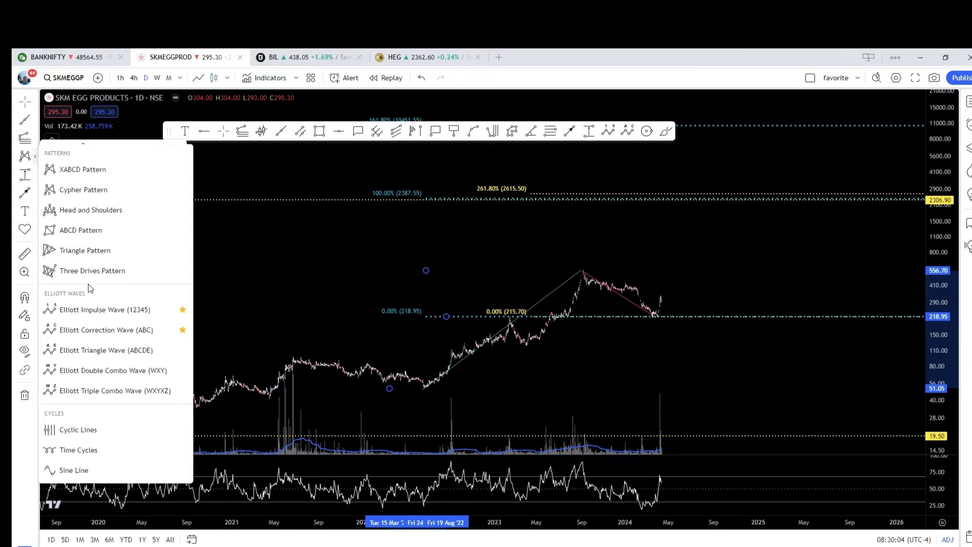
click(82, 232)
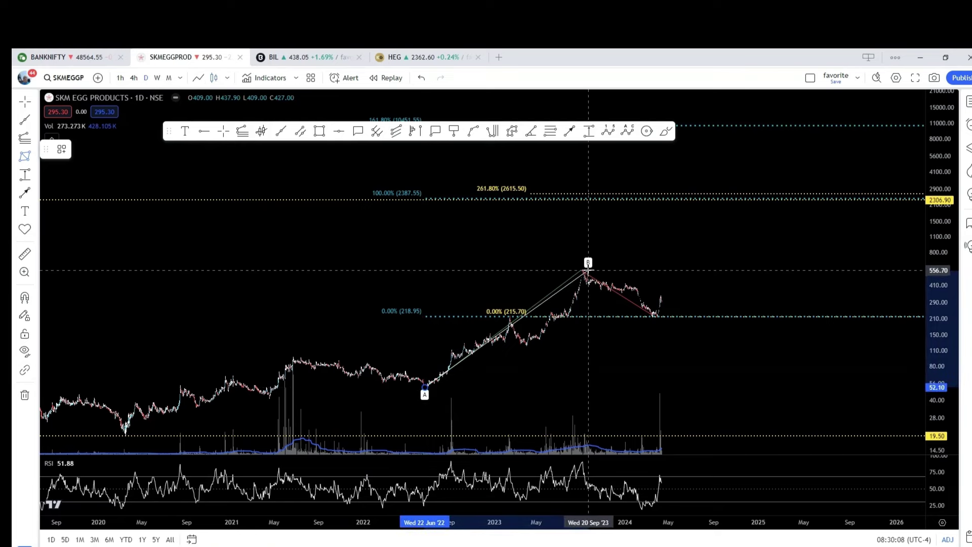
click(582, 269)
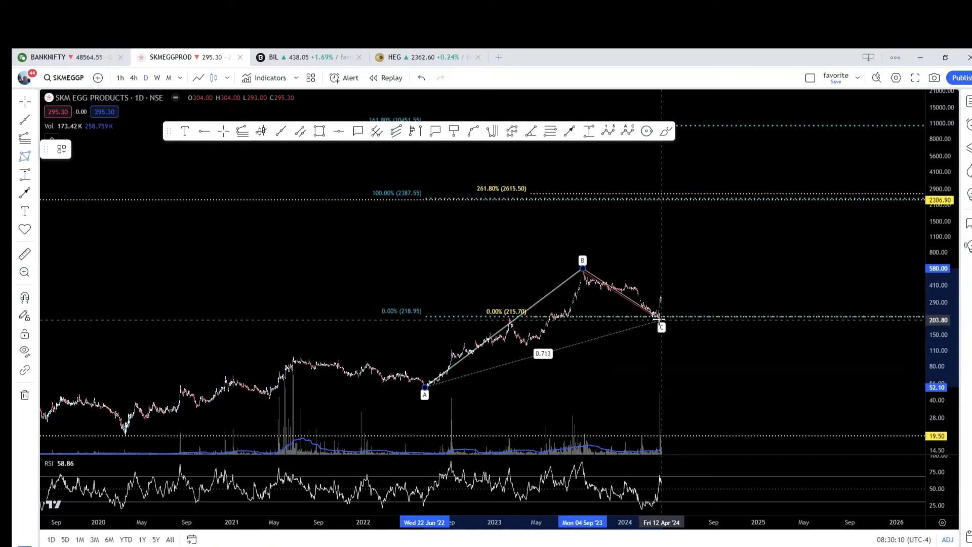
click(655, 317)
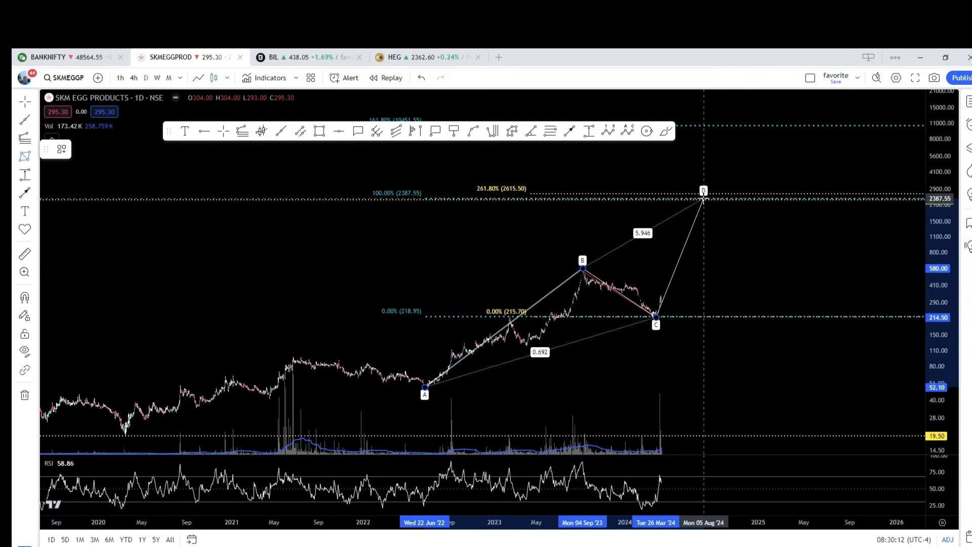
click(703, 198)
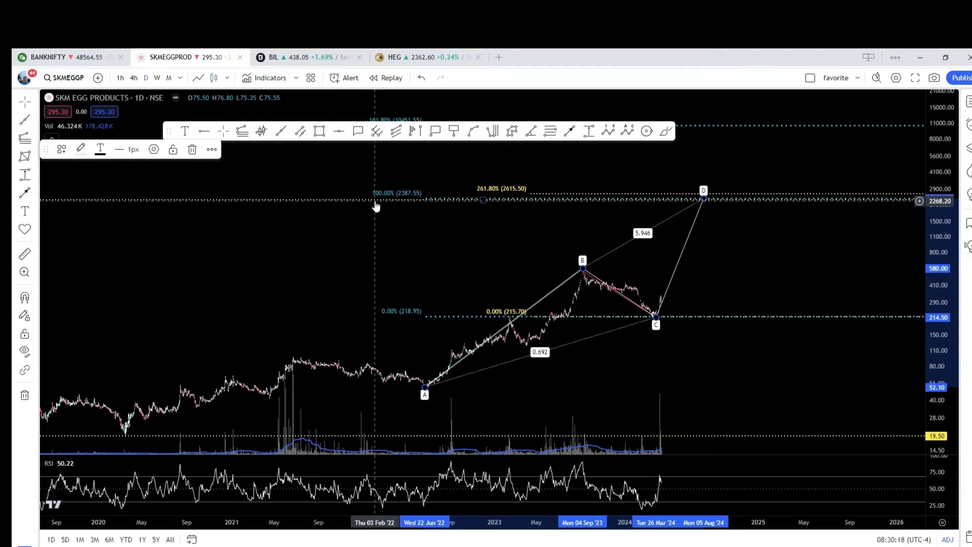
scroll(382, 211, down, 2)
scroll(393, 218, down, 5)
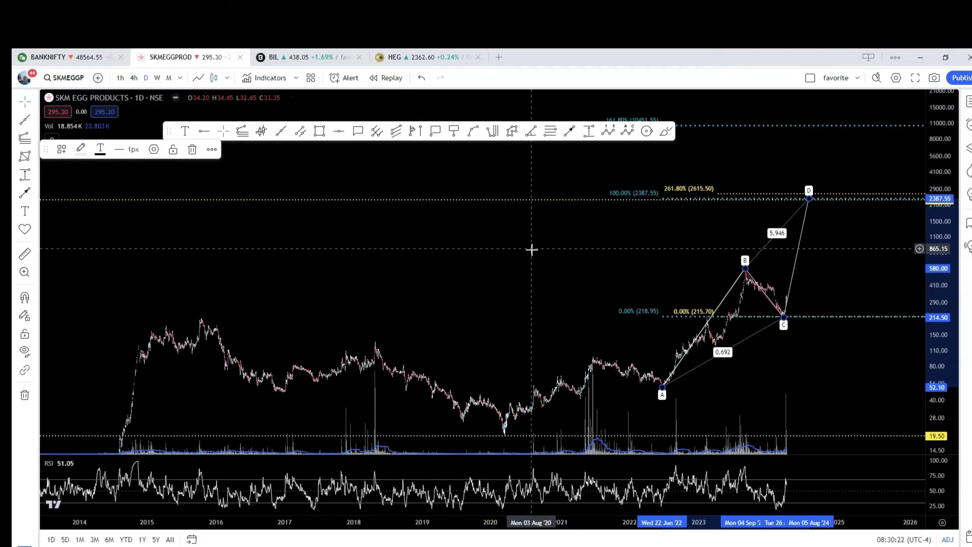
scroll(552, 258, up, 2)
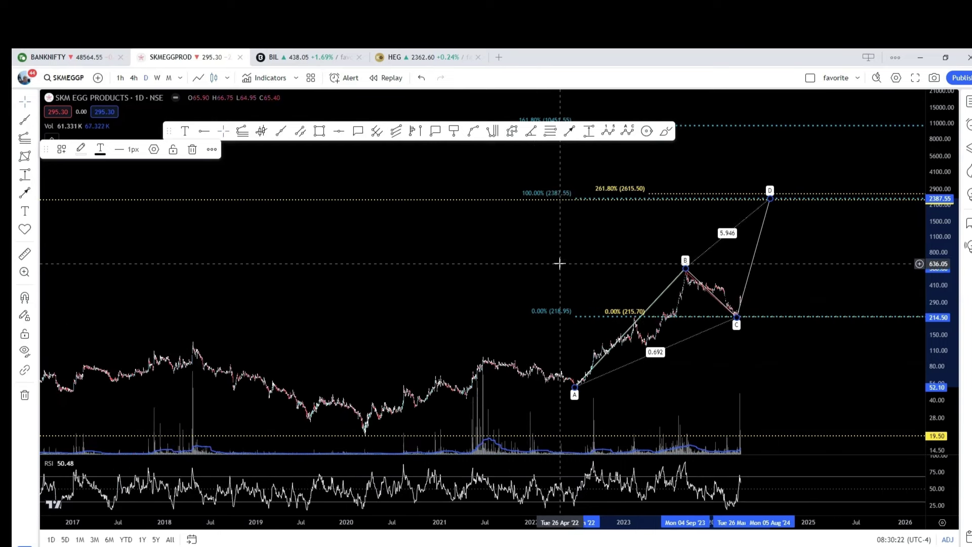
double_click(743, 130)
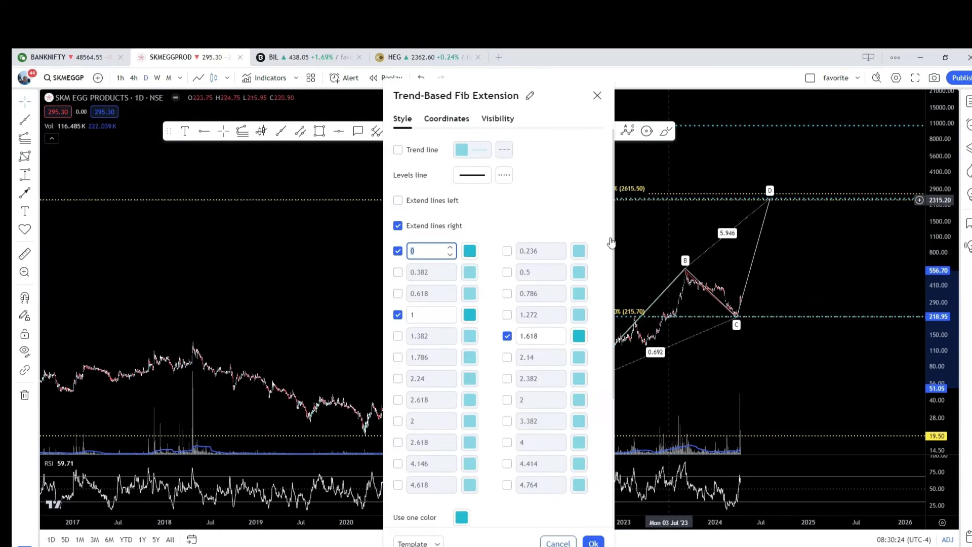
click(507, 336)
click(597, 97)
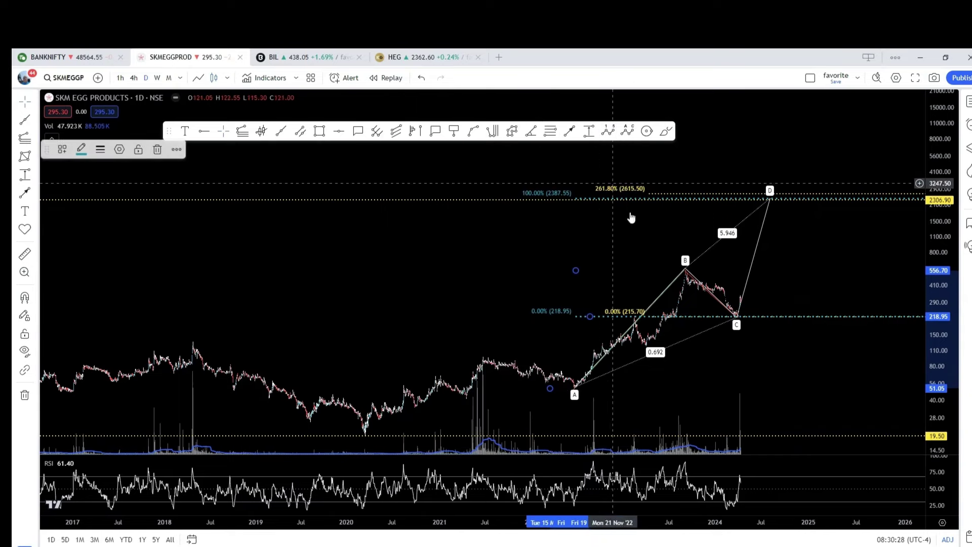
scroll(754, 343, up, 2)
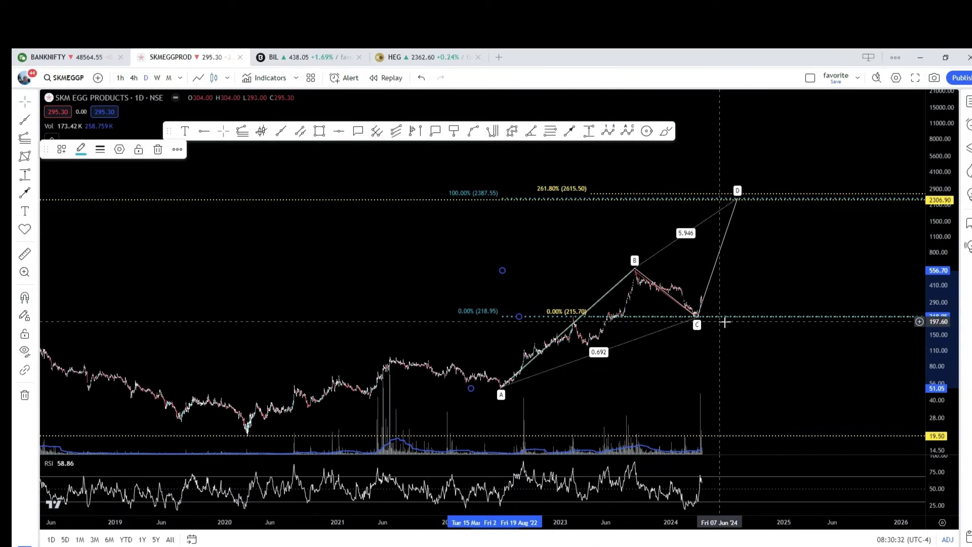
scroll(729, 322, up, 1)
scroll(729, 323, down, 1)
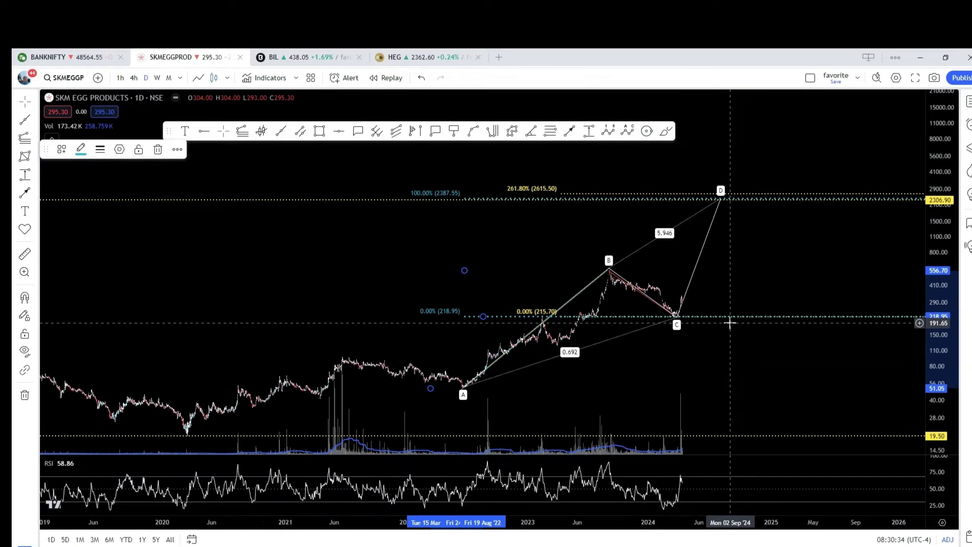
scroll(730, 323, up, 1)
drag(926, 375, 931, 396)
scroll(734, 354, up, 1)
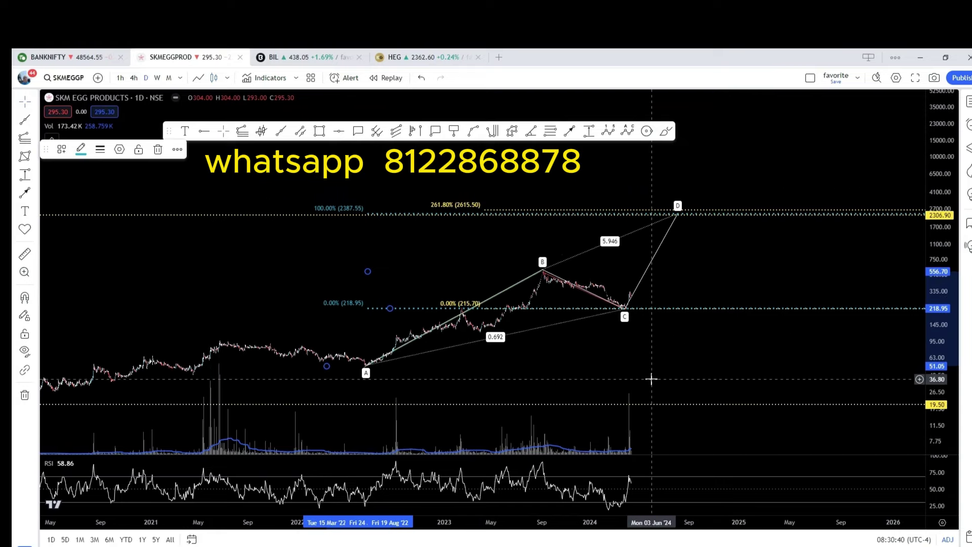
scroll(571, 375, down, 1)
scroll(920, 387, up, 2)
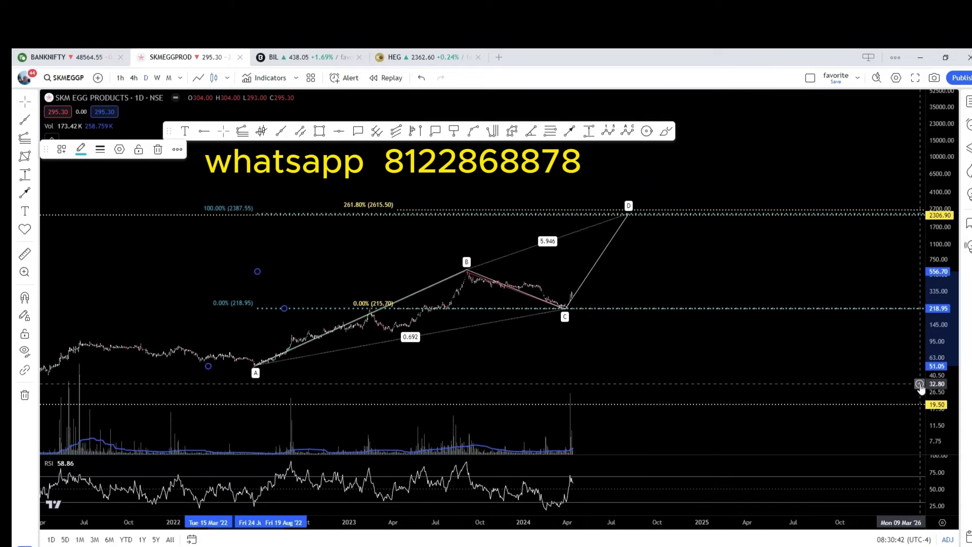
drag(934, 387, 934, 377)
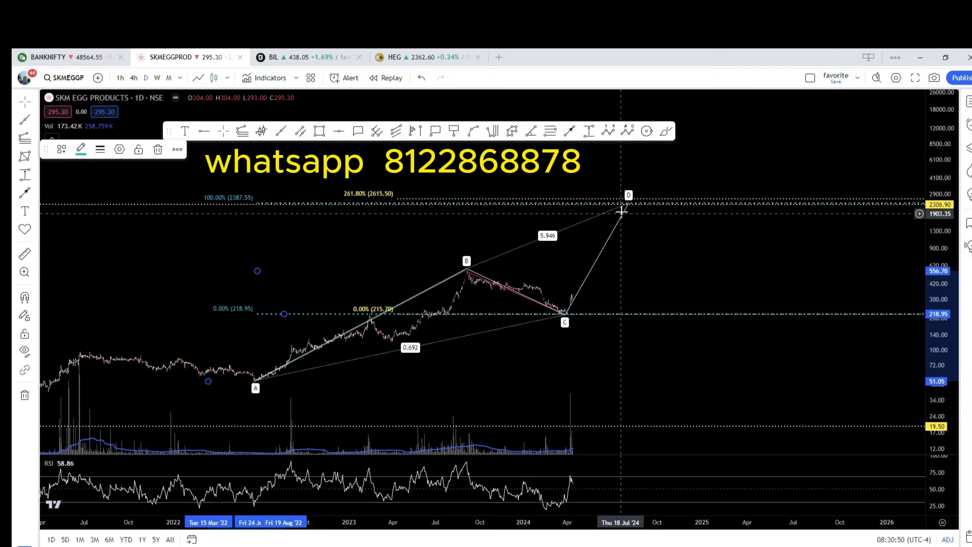
scroll(628, 324, down, 2)
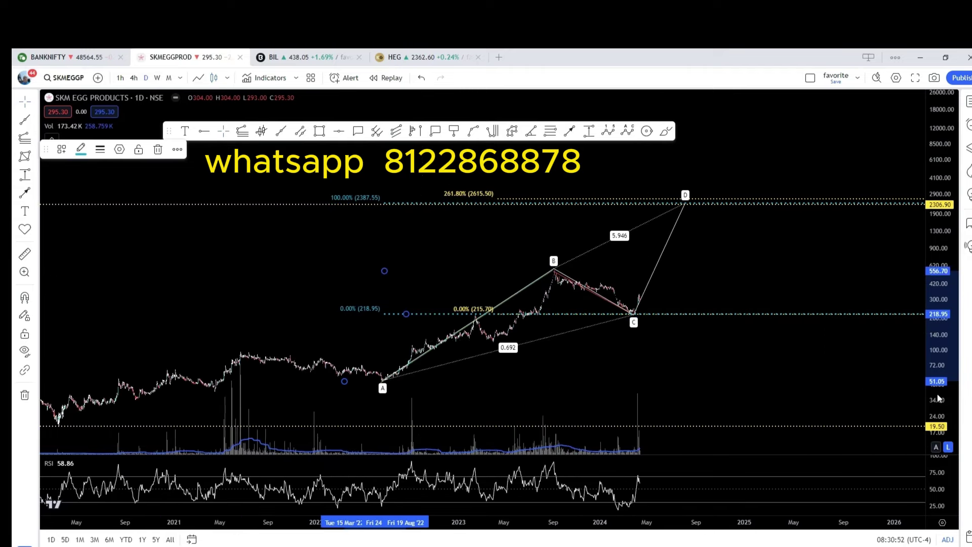
drag(940, 393, 940, 382)
scroll(658, 383, up, 2)
drag(624, 382, 690, 344)
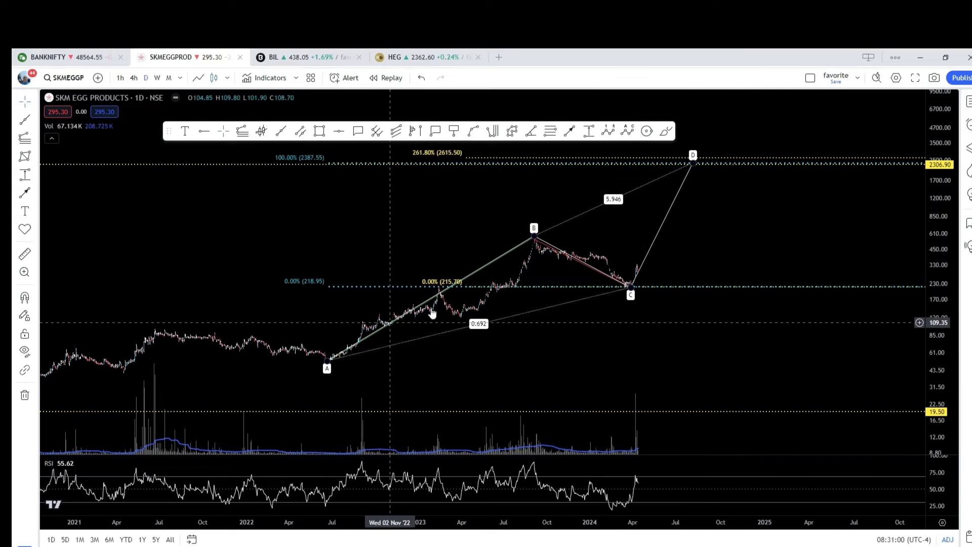
scroll(474, 356, down, 1)
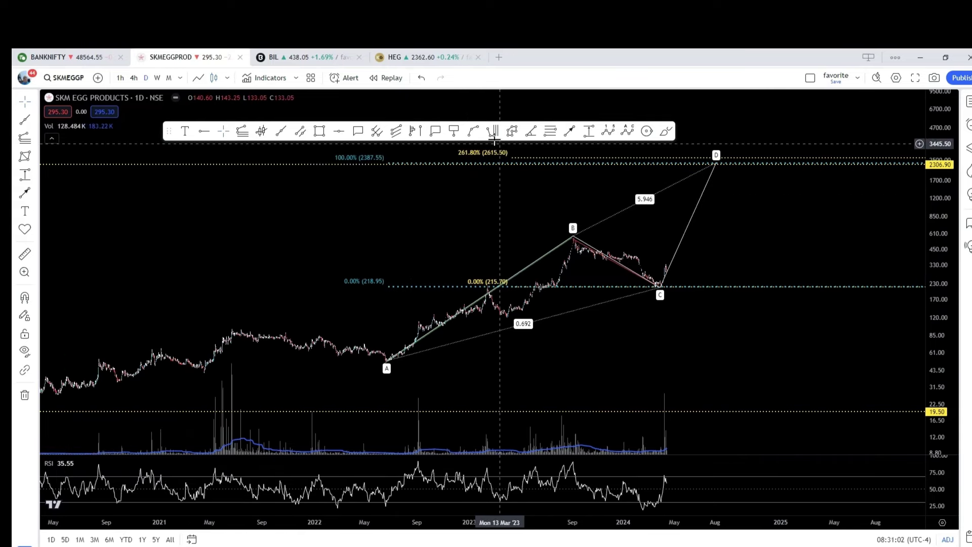
Draw a second trend-based Fib extension with three anchor points
click(242, 131)
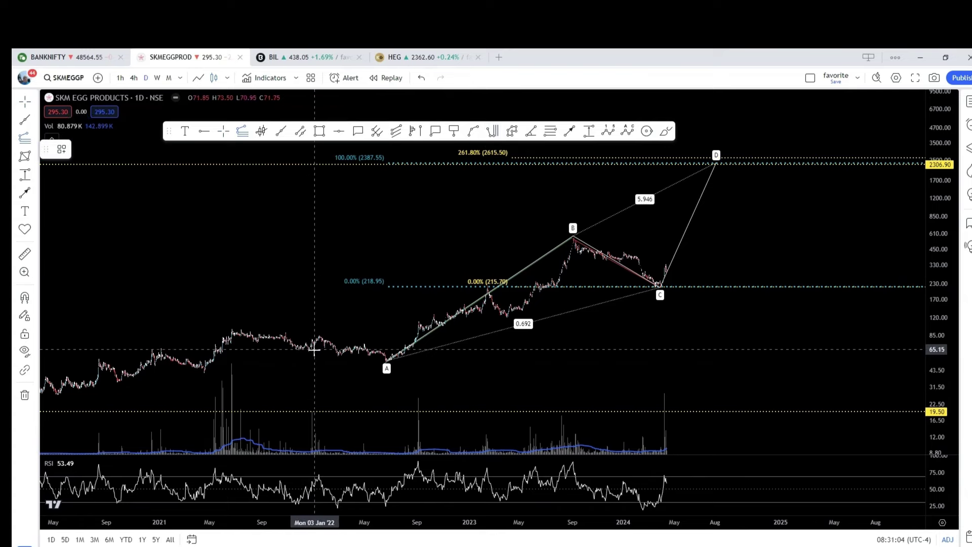
click(315, 360)
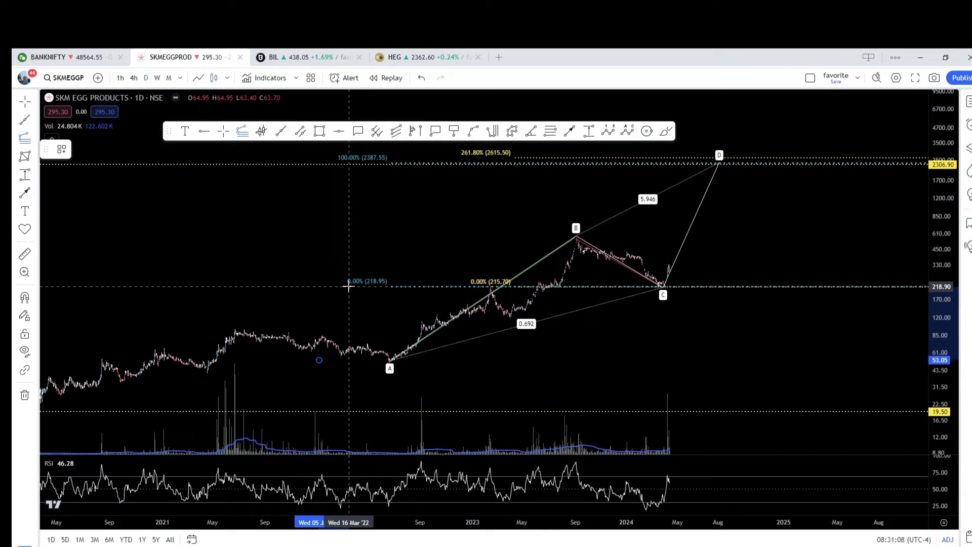
click(349, 286)
click(361, 286)
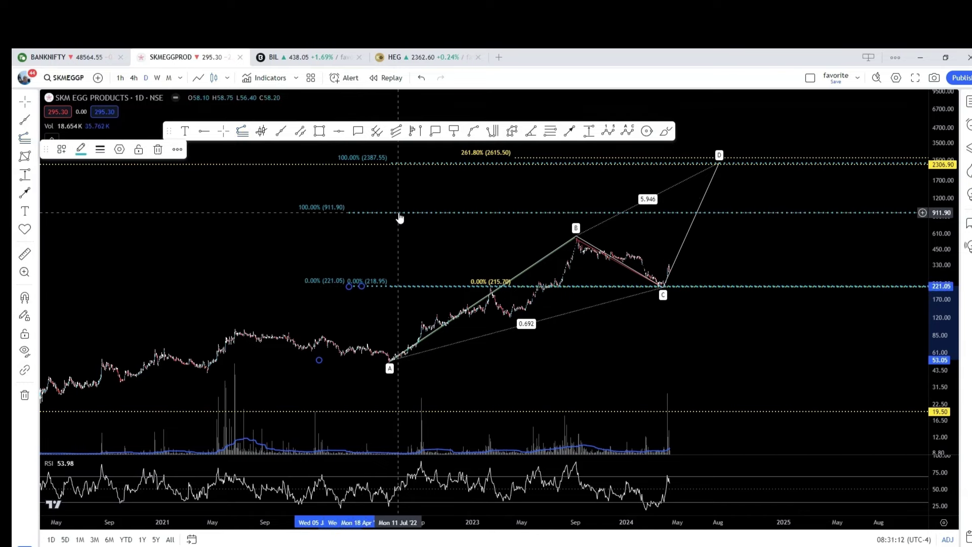
Make all the extension's levels white and enable the 1.618 level (2189.45)
double_click(400, 215)
scroll(466, 329, down, 3)
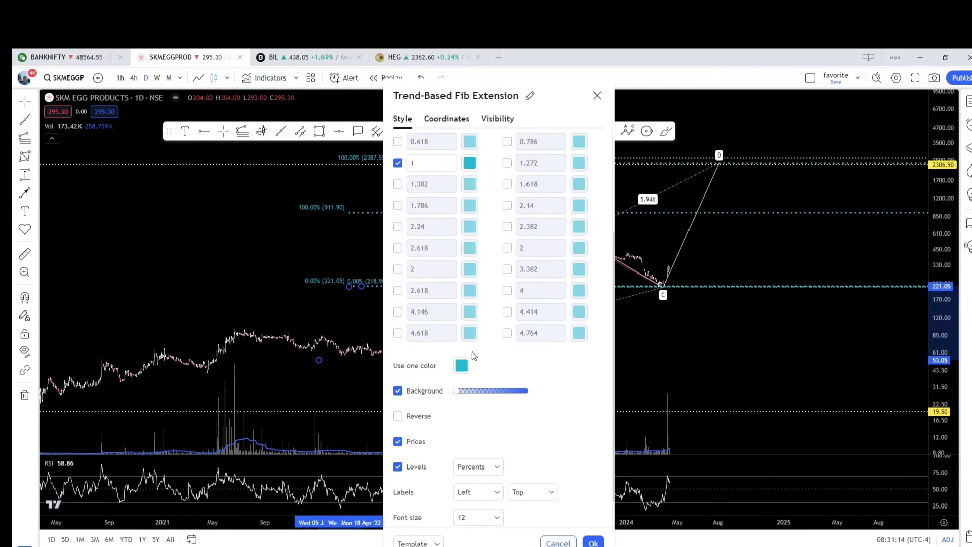
click(461, 365)
click(463, 386)
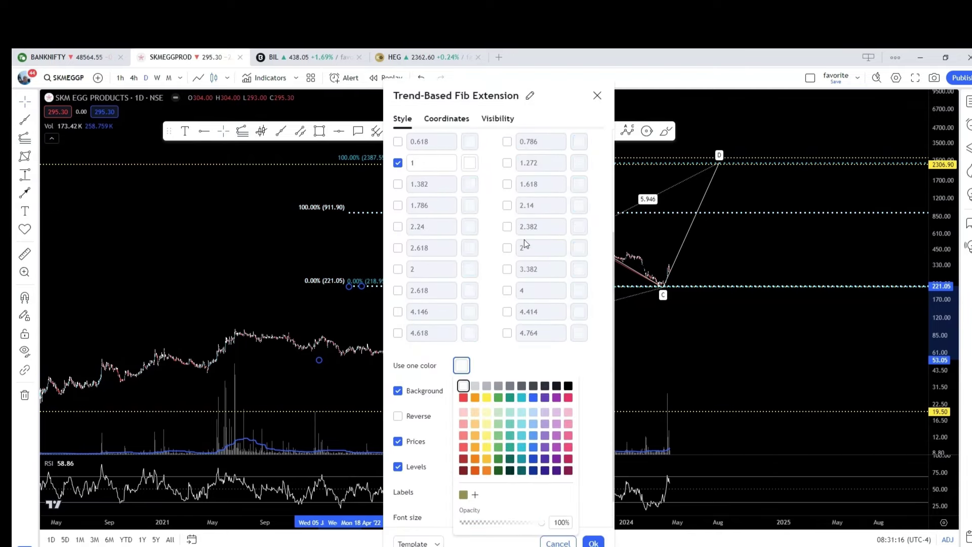
click(508, 185)
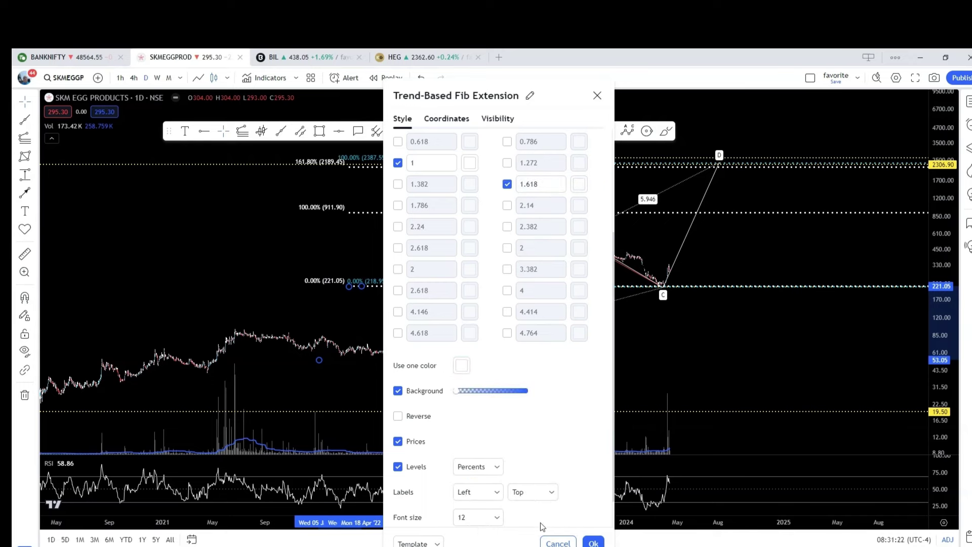
click(597, 96)
scroll(710, 330, down, 2)
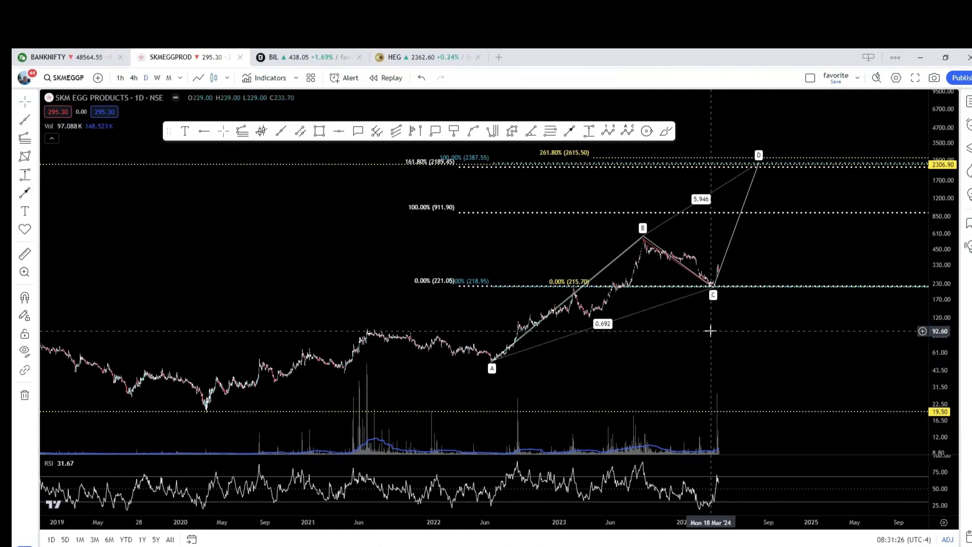
scroll(804, 336, down, 2)
drag(933, 339, 934, 330)
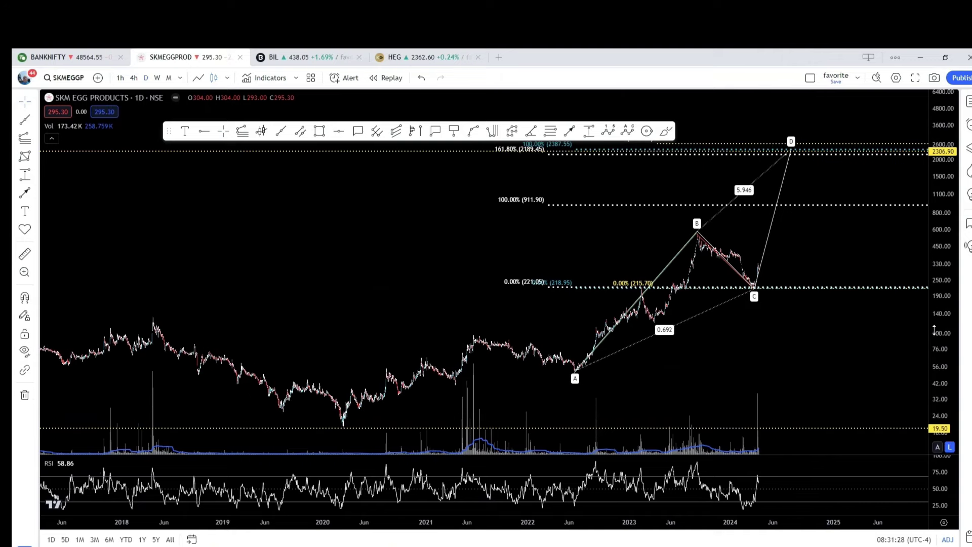
scroll(634, 340, down, 2)
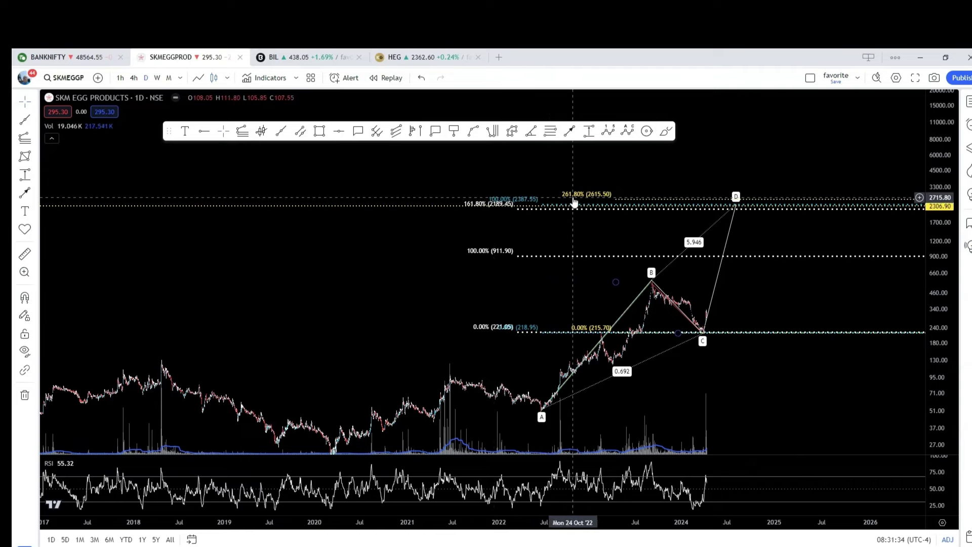
scroll(498, 254, down, 2)
scroll(498, 255, down, 1)
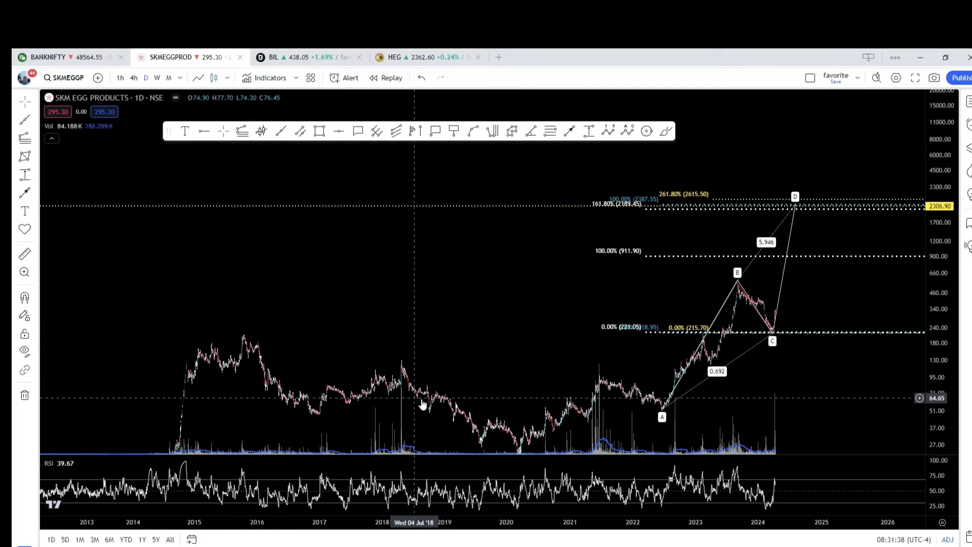
scroll(480, 238, up, 1)
scroll(480, 243, up, 2)
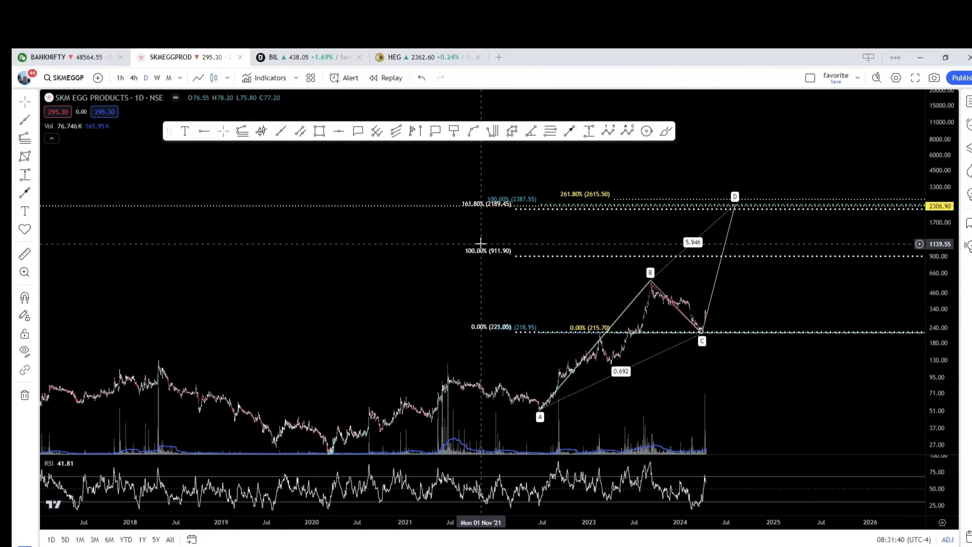
scroll(742, 342, up, 1)
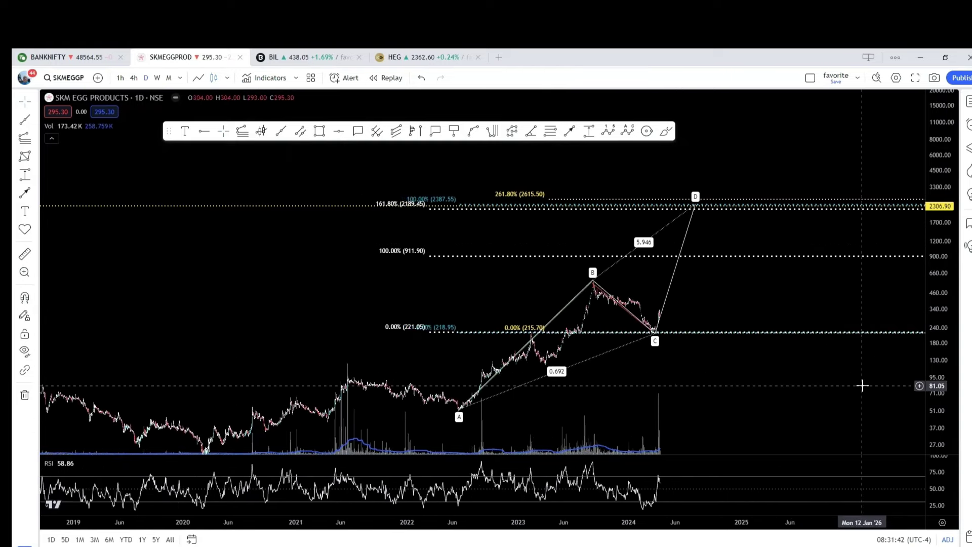
drag(933, 382, 933, 374)
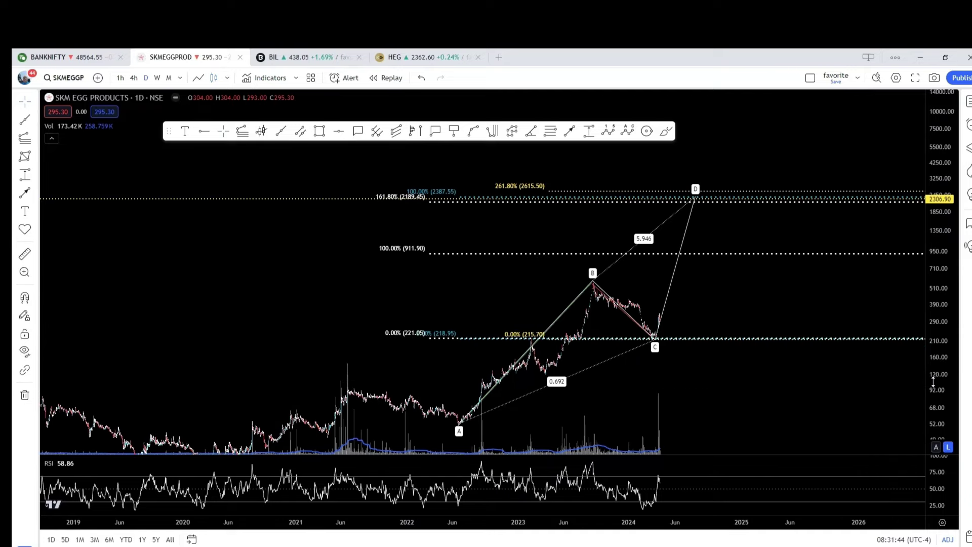
drag(754, 373, 705, 402)
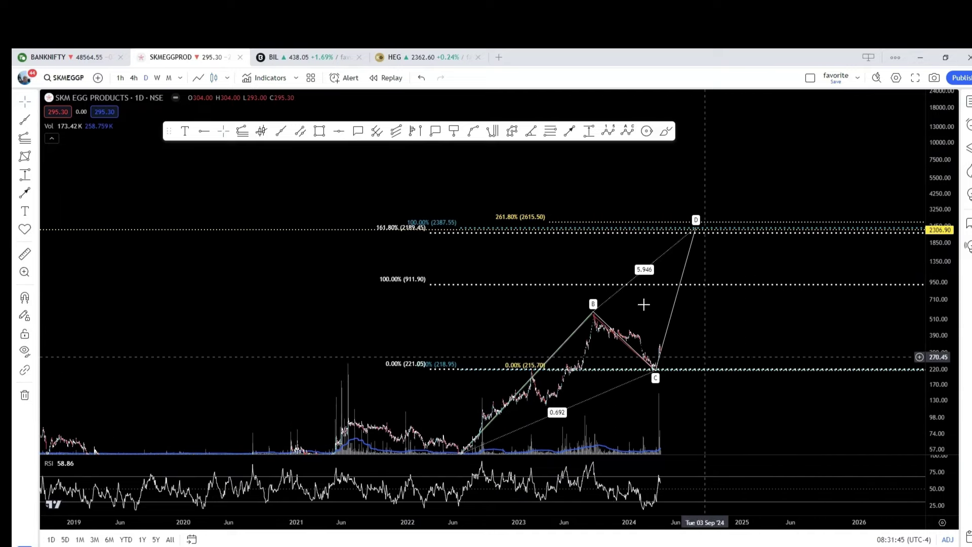
Draw a rectangle over the 161.8%–261.8% zone (about 2148–2614) near point D for labelling
click(319, 132)
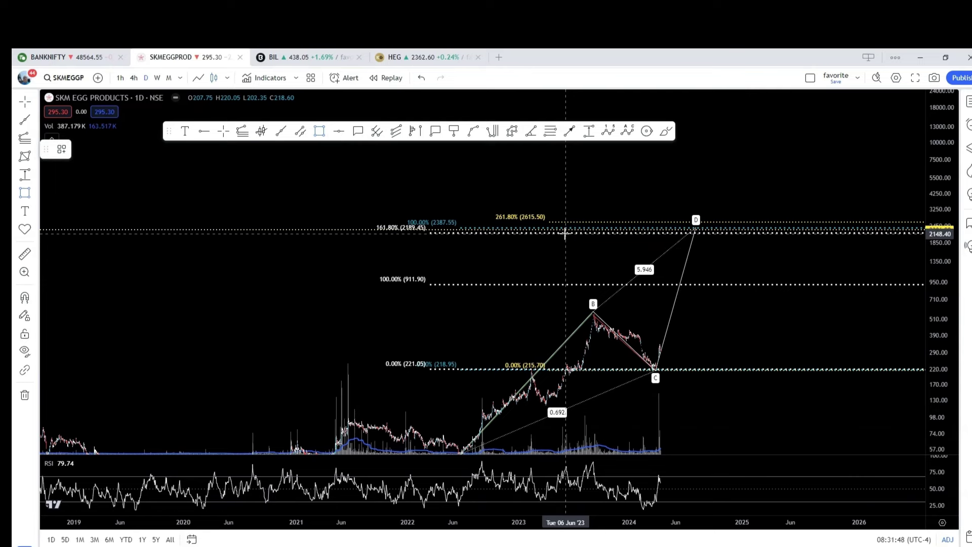
drag(564, 230, 761, 223)
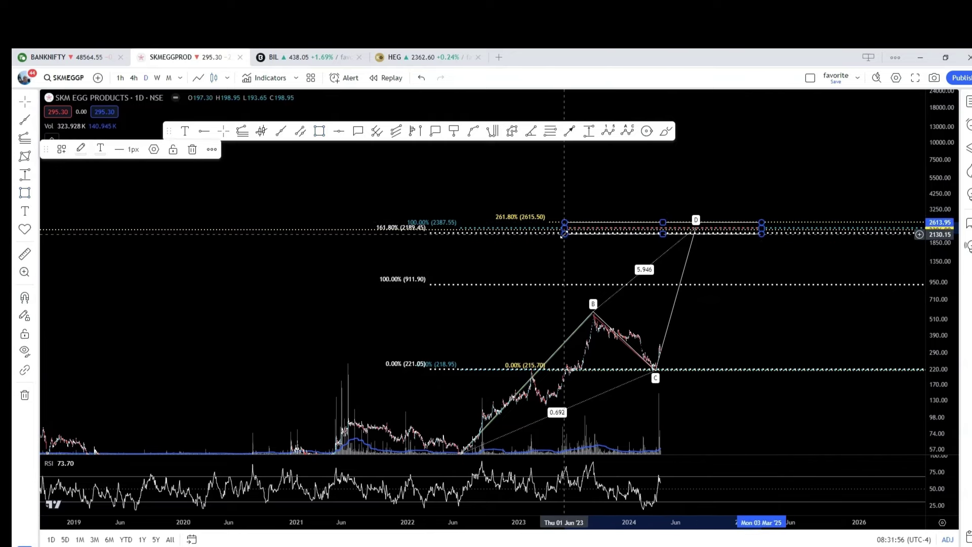
double_click(565, 233)
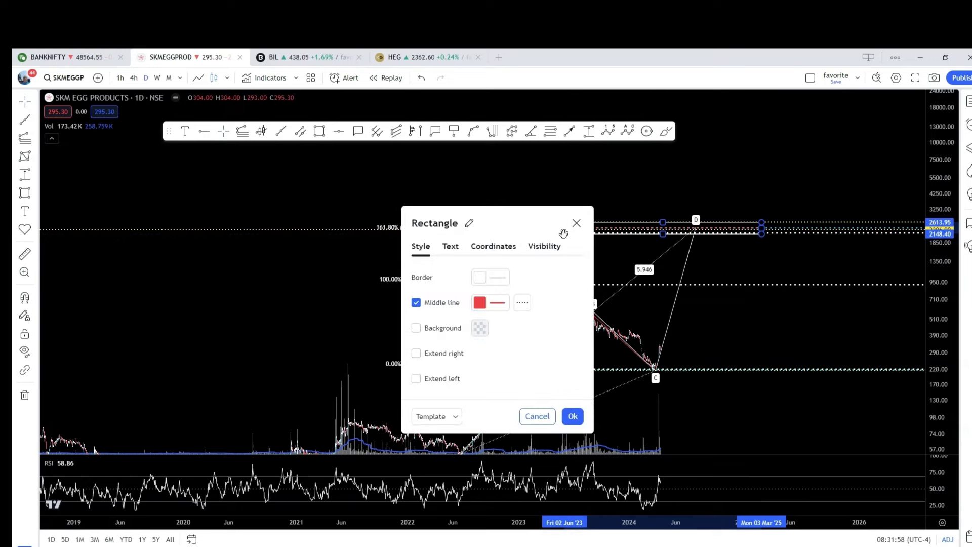
click(450, 246)
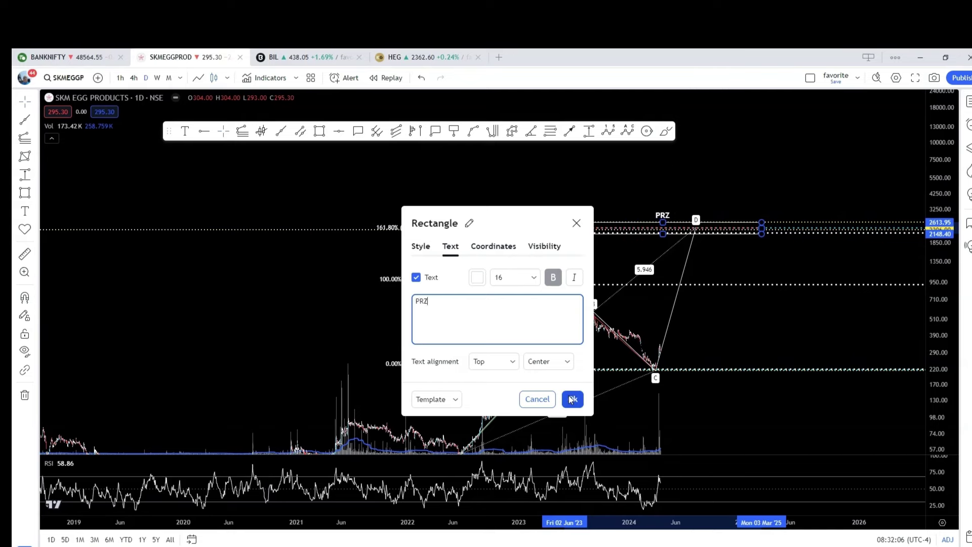
Apply the PRZ label to the rectangle and zoom out to see the full pattern
click(571, 399)
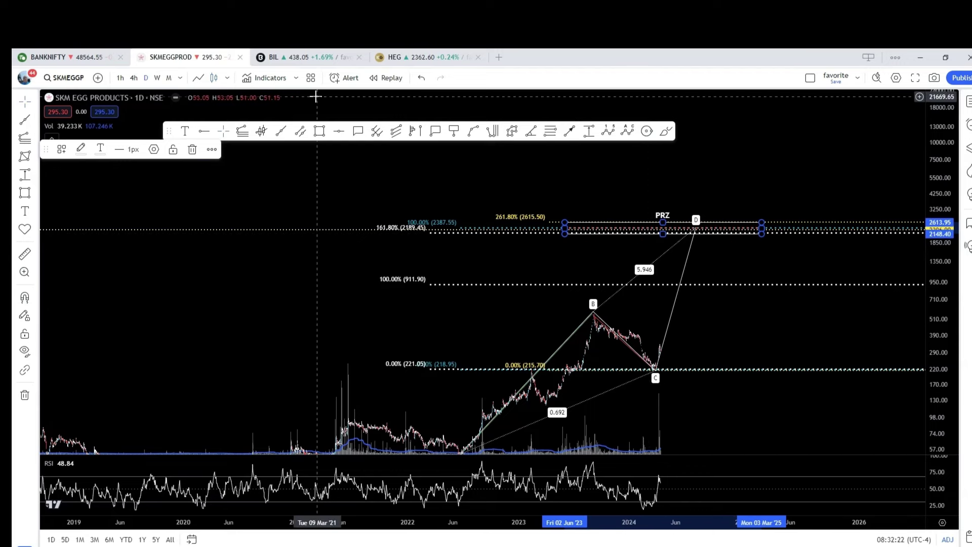
scroll(937, 333, down, 2)
scroll(744, 375, down, 2)
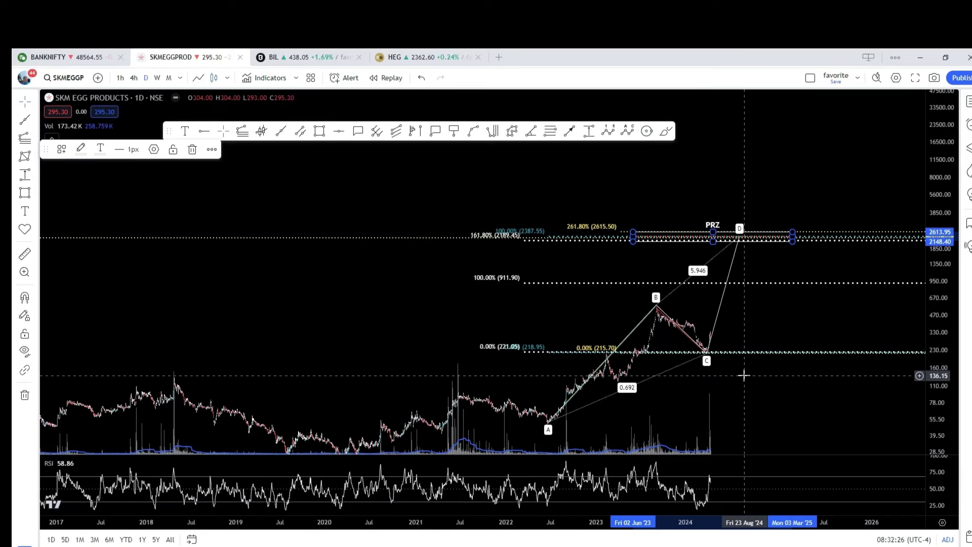